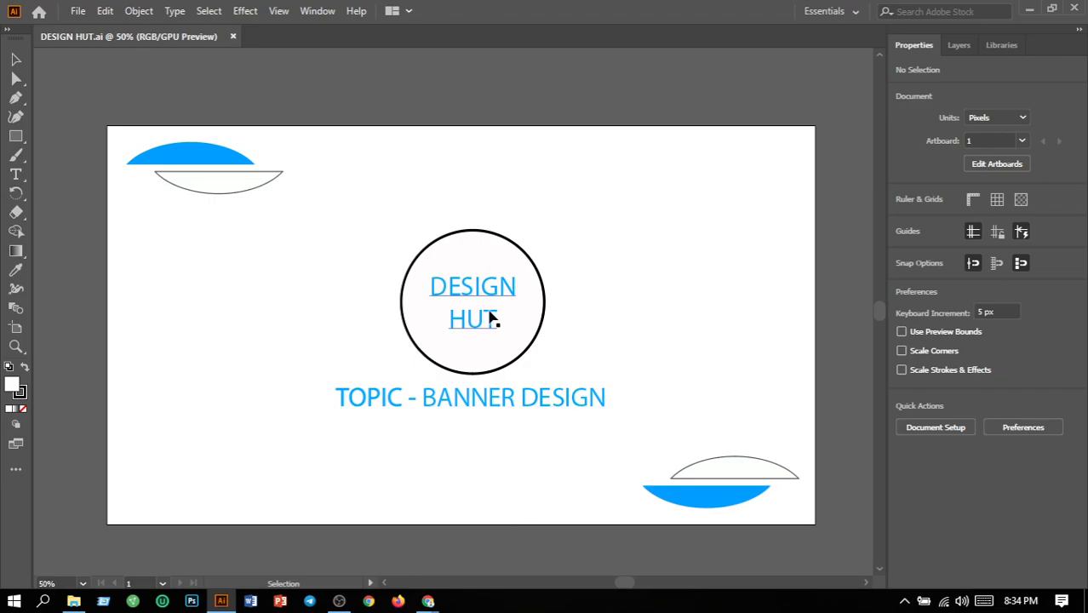
- Delete every letter after the initial B of BANNER in the topic line below the circle
click(15, 174)
click(16, 59)
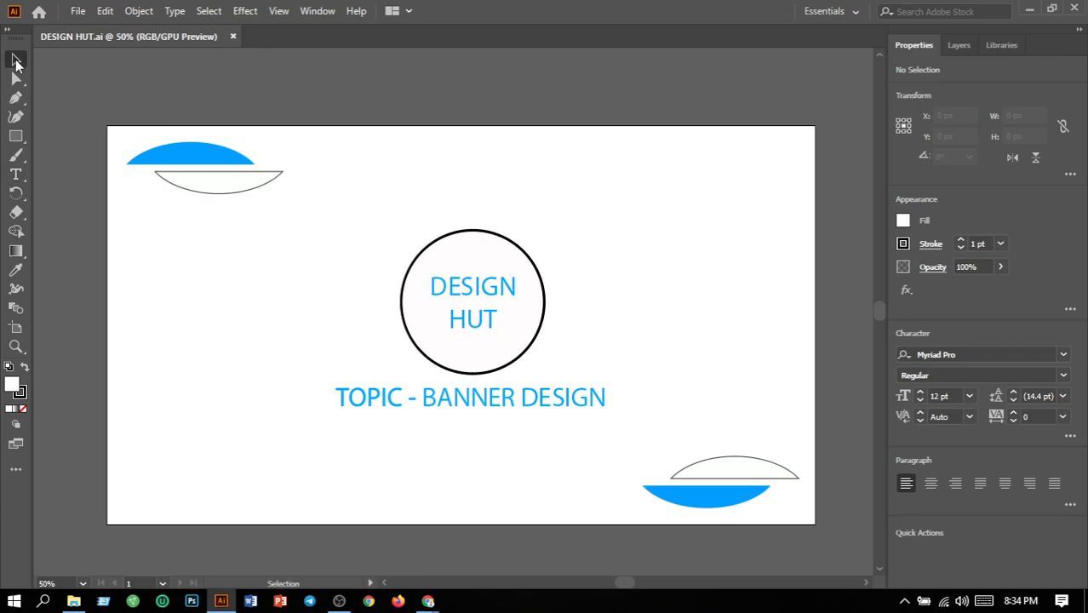
click(16, 174)
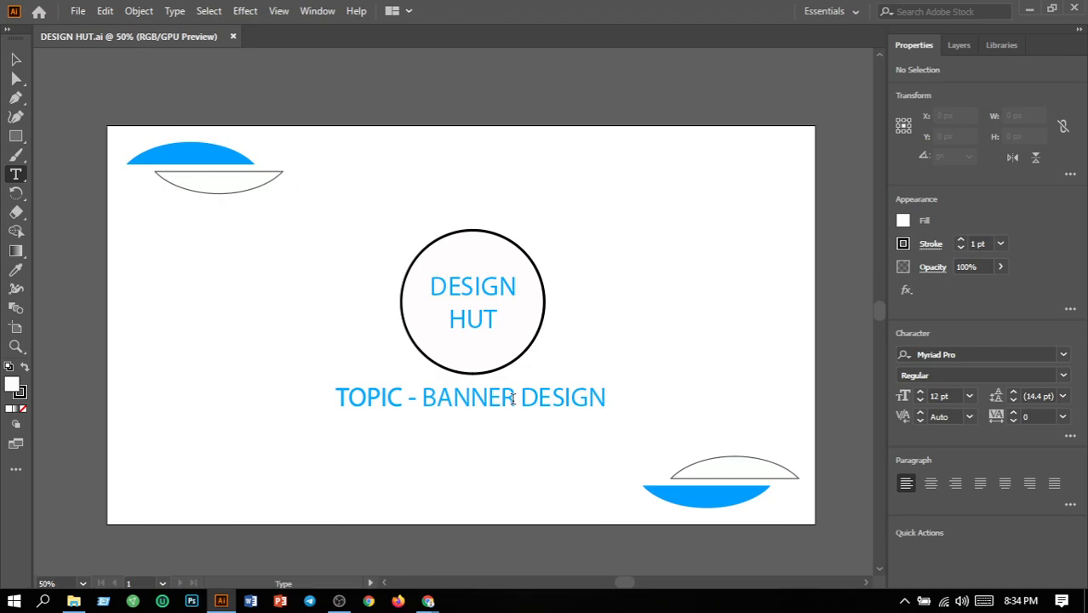
click(503, 399)
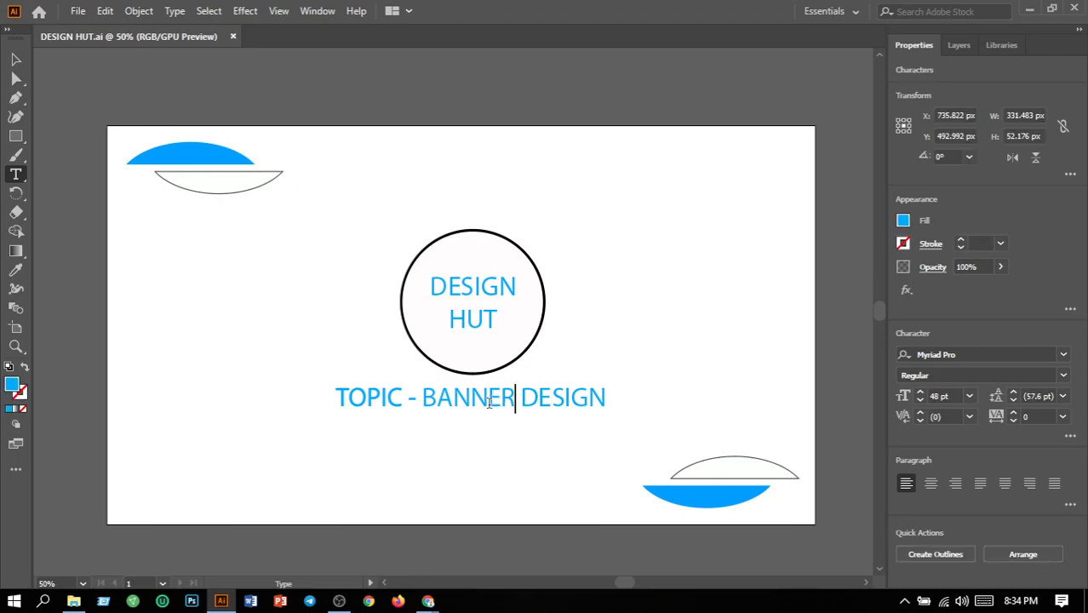
key(BackSpace)
key(BackSpace)
key(BackSpace)
key(BackSpace)
key(BackSpace)
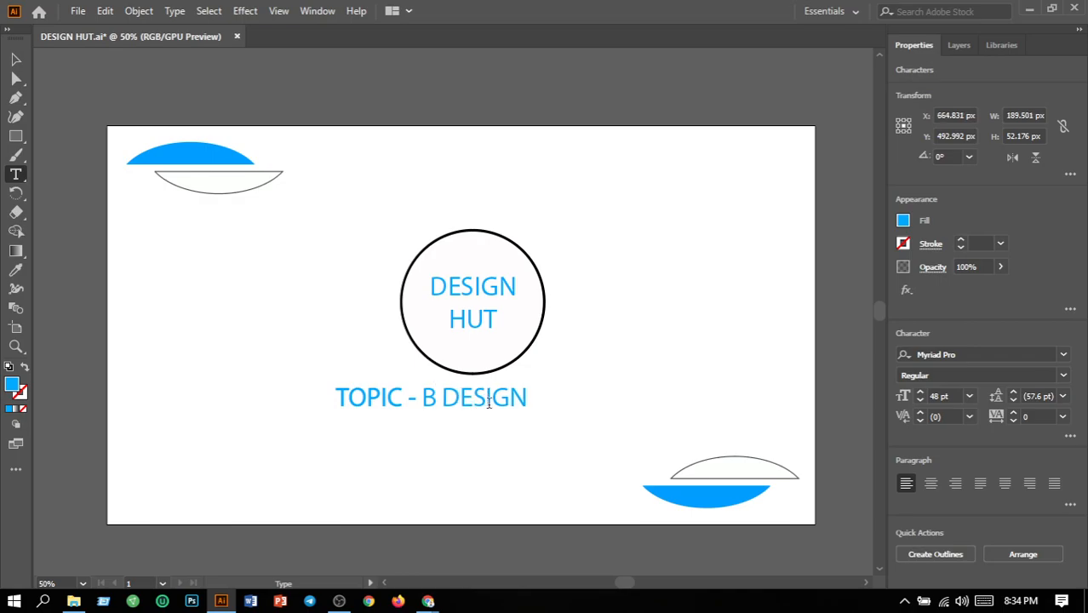
text(ack)
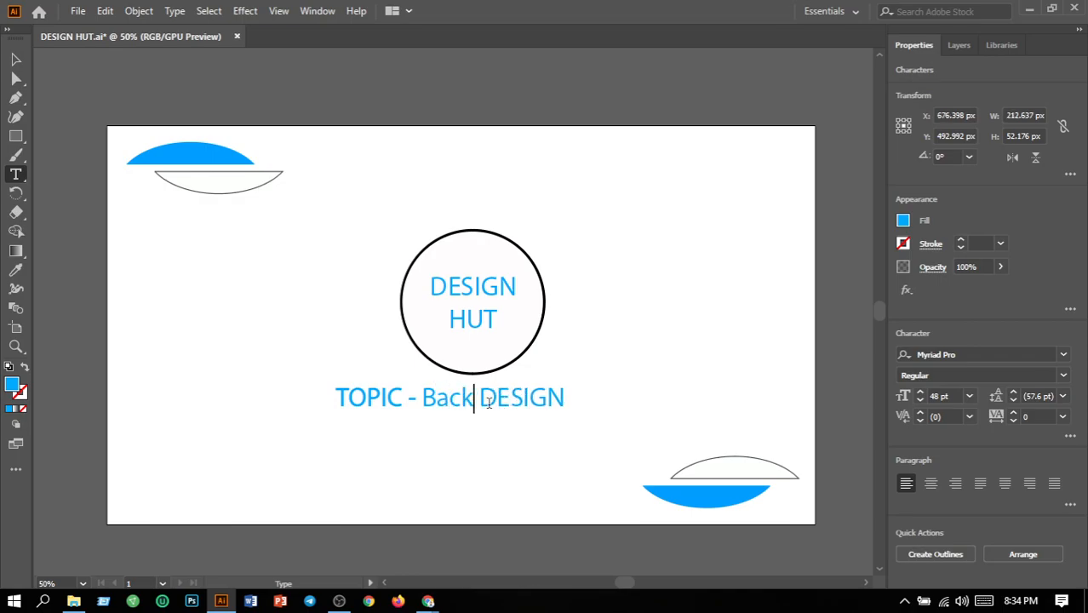
text(ground)
key(BackSpace)
key(BackSpace)
key(BackSpace)
key(BackSpace)
key(BackSpace)
key(BackSpace)
key(BackSpace)
key(BackSpace)
key(BackSpace)
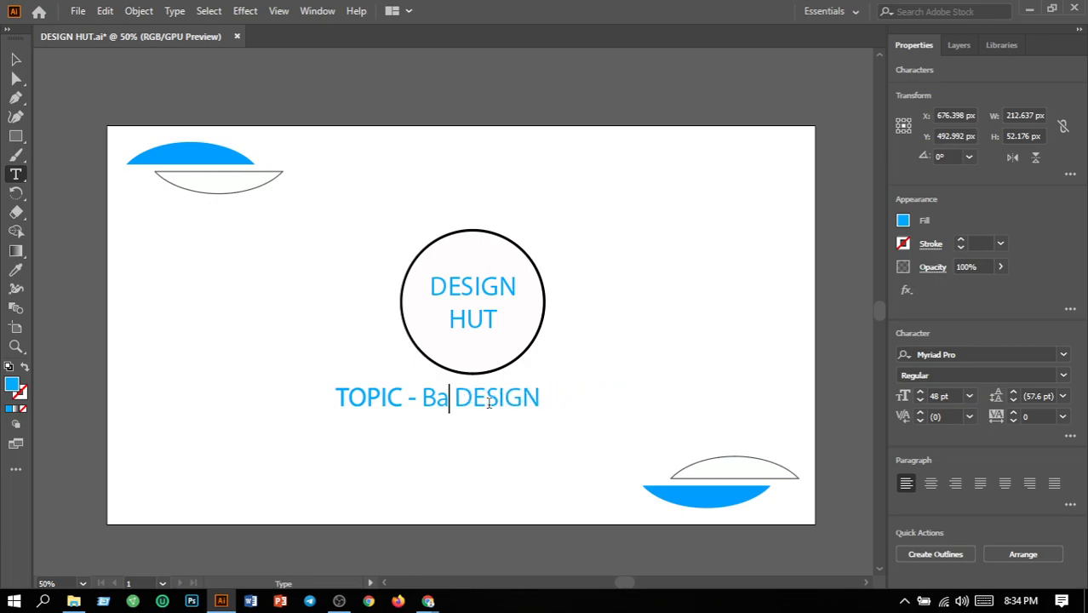
- Complete the second word of the topic line in capitals so it reads BACKGROUND
text(A)
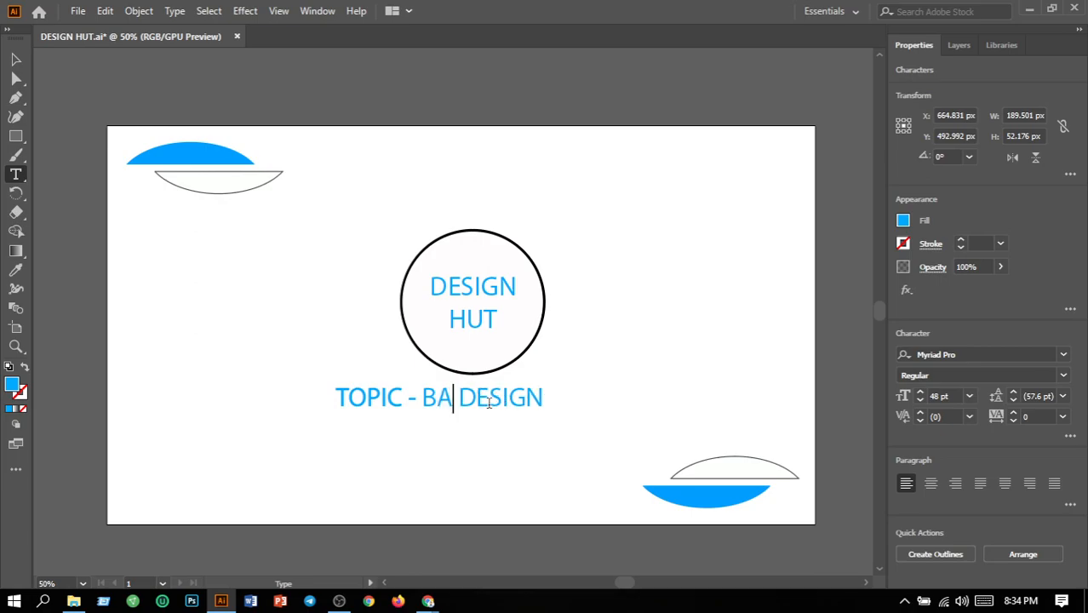
text(CKGRO)
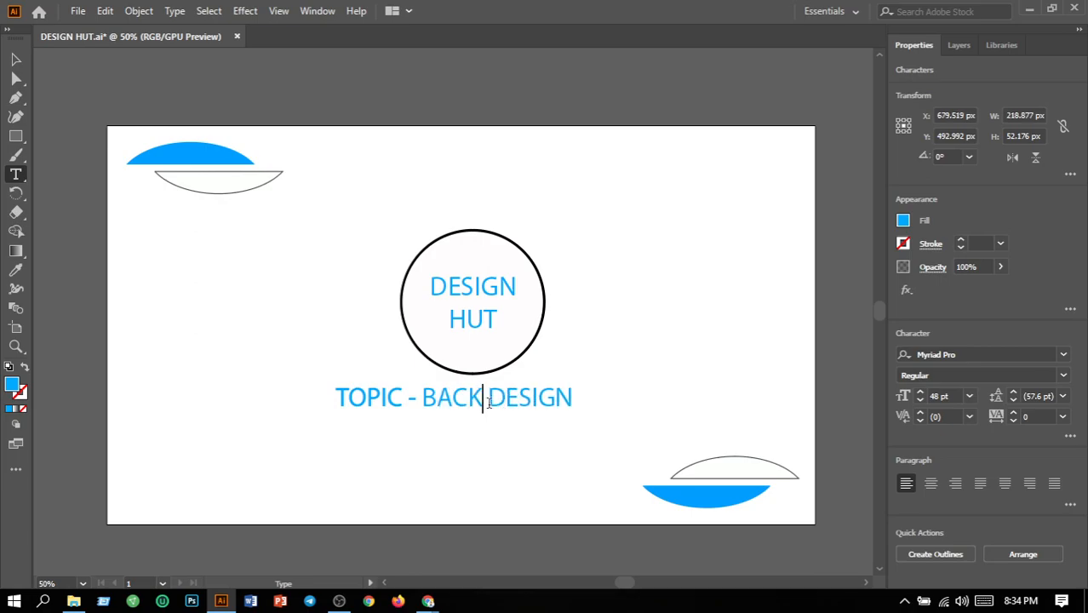
text(UN)
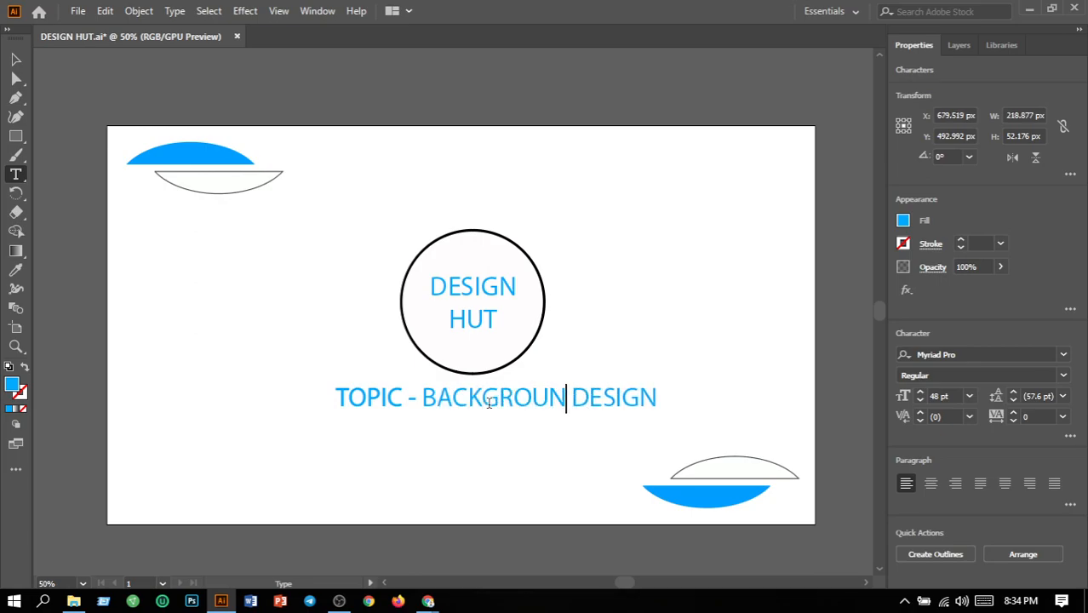
text(D)
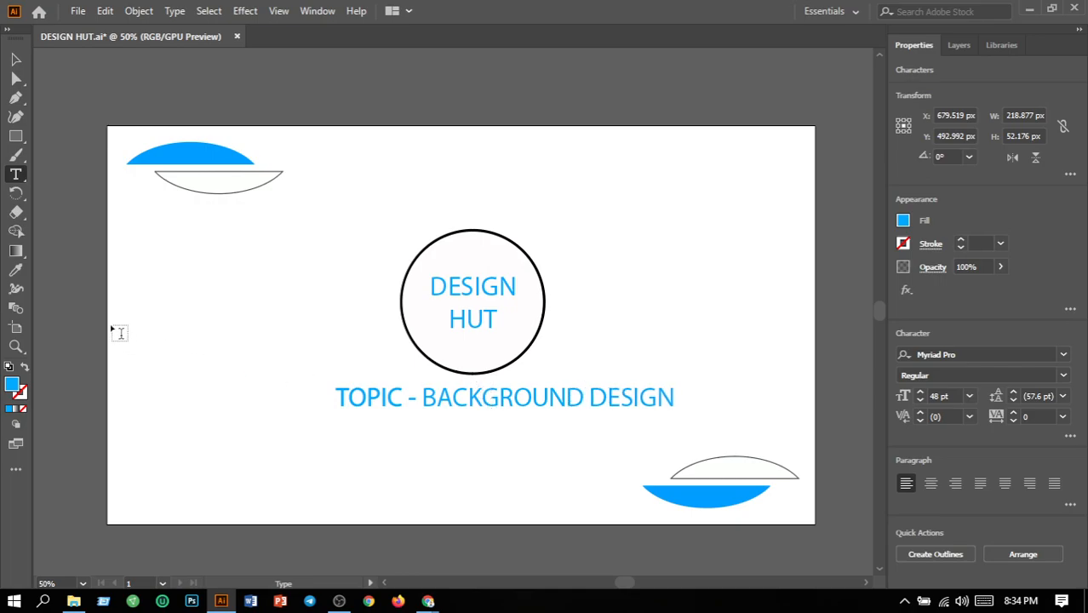
- Nudge the whole topic line left to centre it under the circle, at X about 660 px, and deselect it
click(15, 59)
click(286, 388)
drag(294, 386, 677, 432)
key(Left)
key(Left)
key(Left)
key(Left)
key(Left)
key(Left)
key(Left)
key(Left)
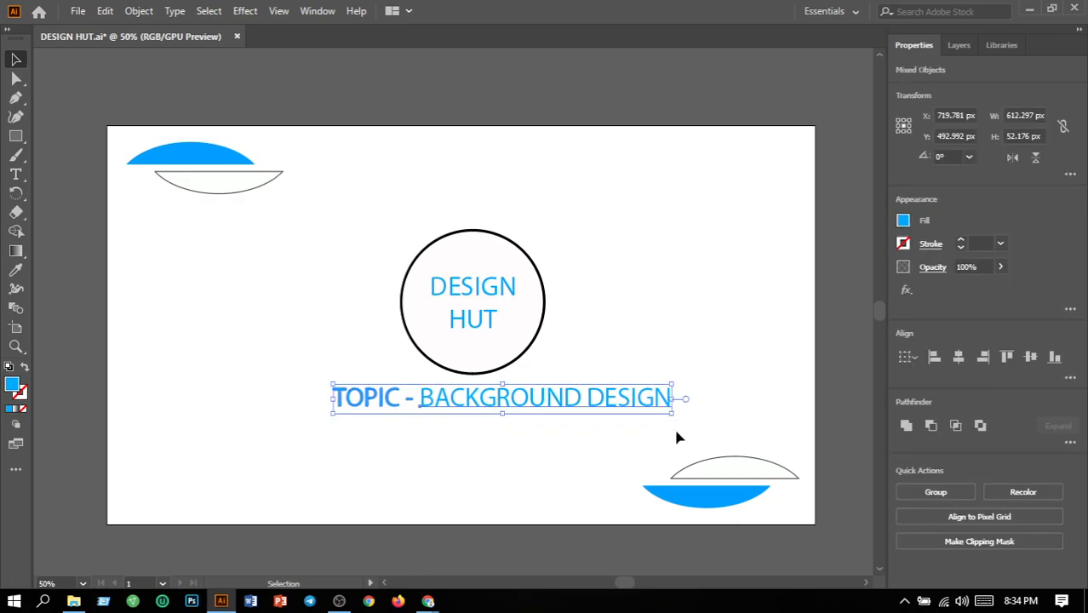
key(Left)
key(Left)
key(Left)
key(Left)
key(Left)
key(Left)
key(Left)
key(Left)
key(Left)
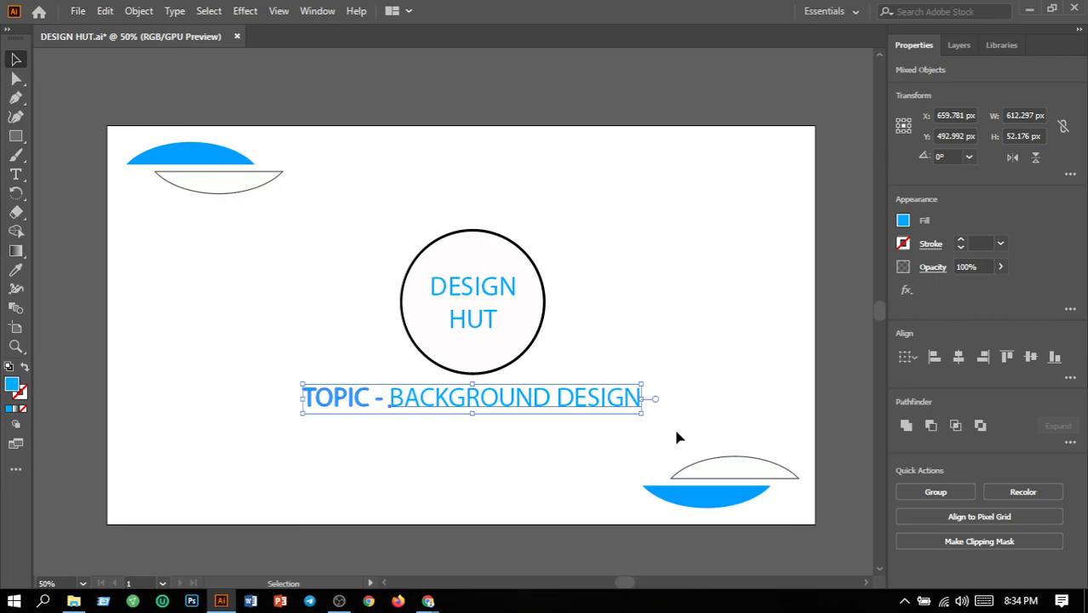
click(644, 293)
- Flip the lower-right pair of arc shapes upside down, and do the same with the upper-left pair
drag(599, 438, 789, 539)
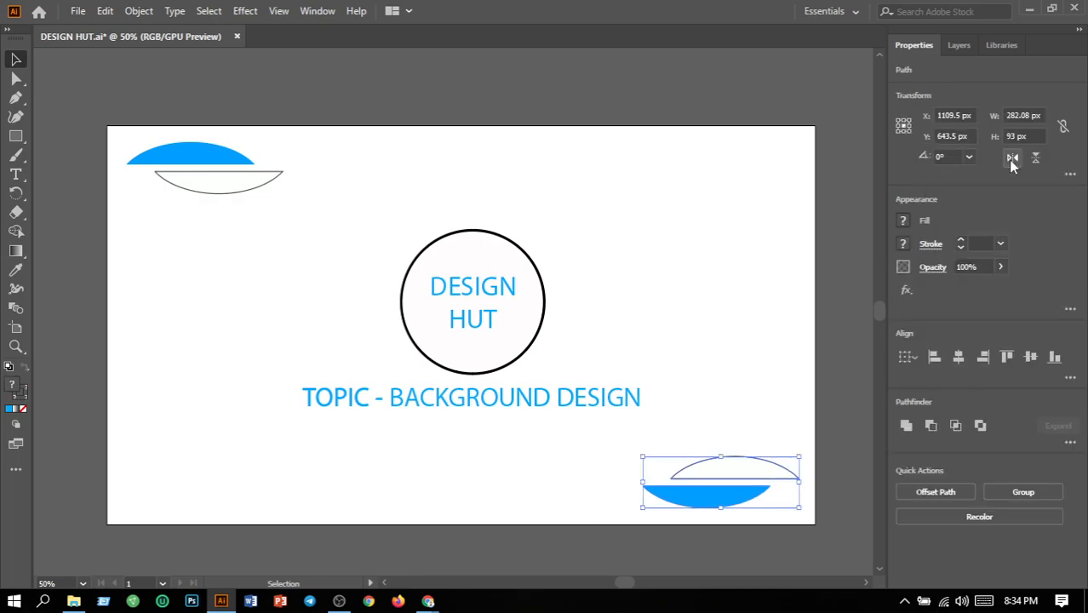
click(1035, 158)
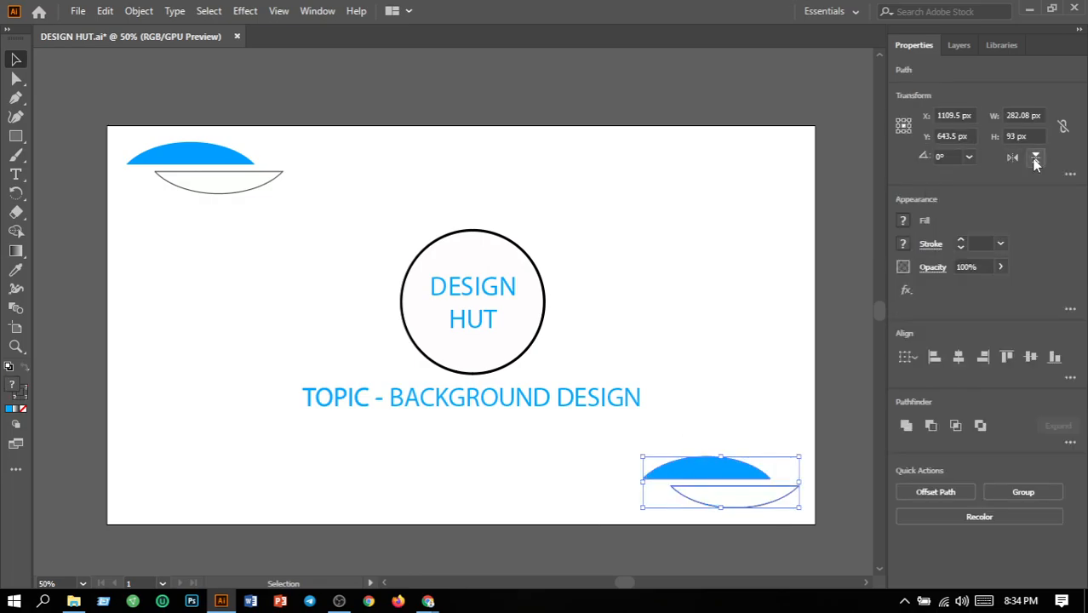
click(766, 349)
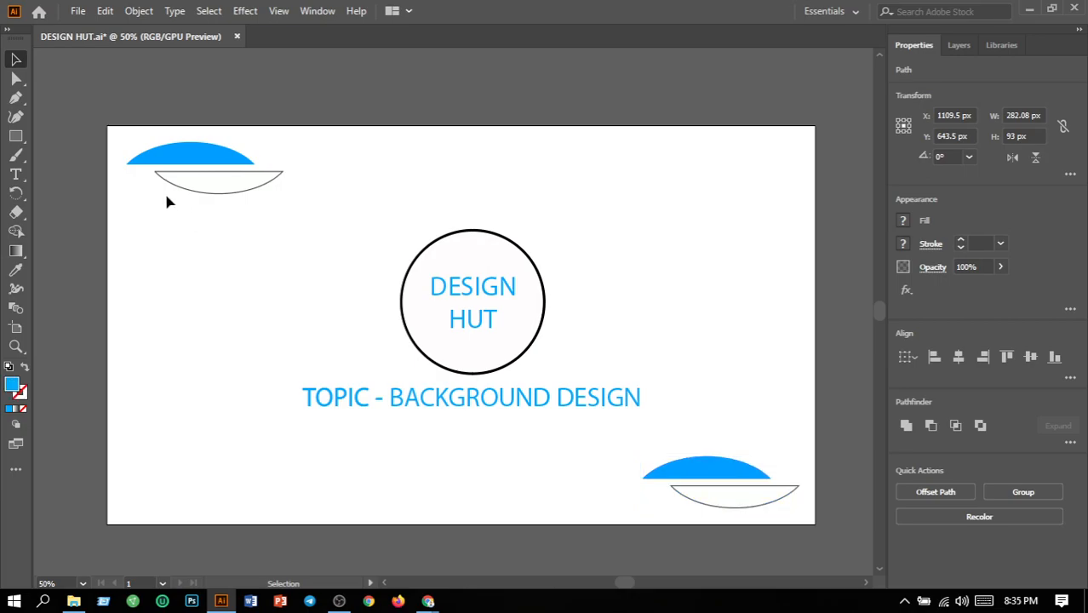
drag(132, 133, 286, 228)
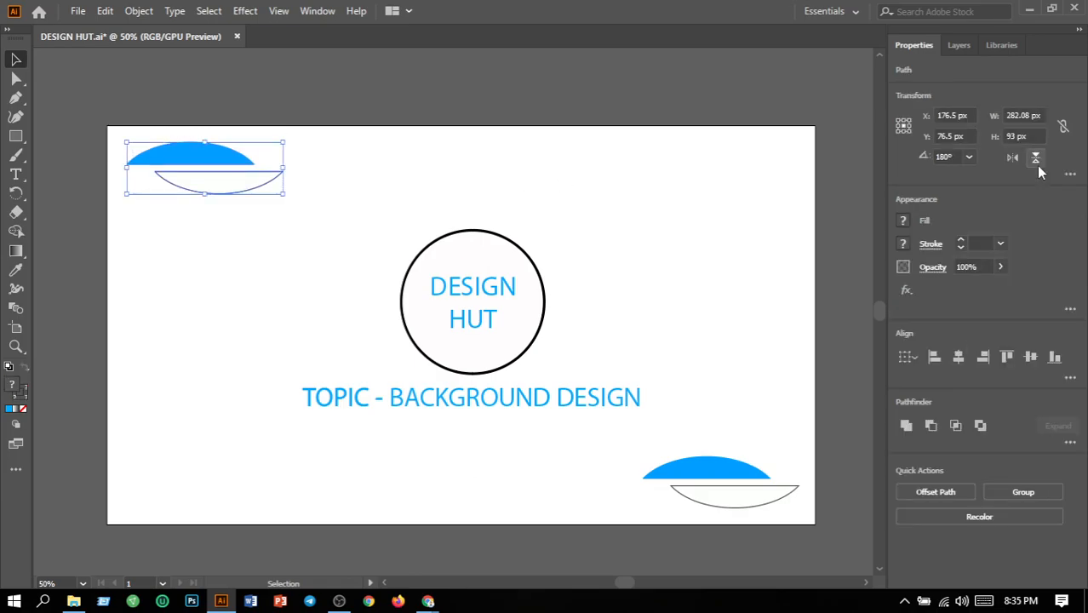
click(1036, 162)
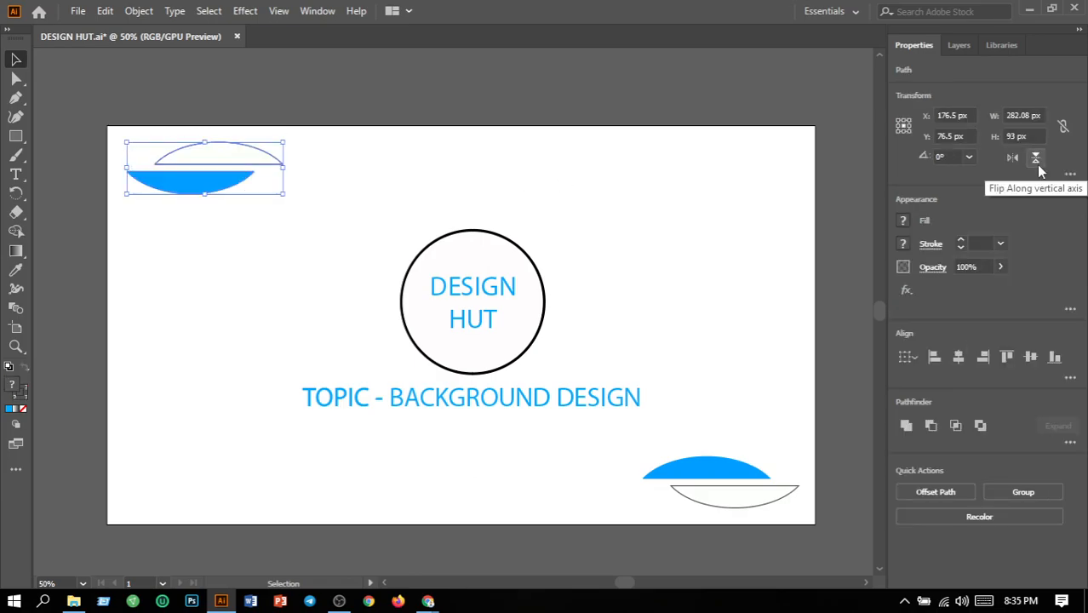
click(652, 219)
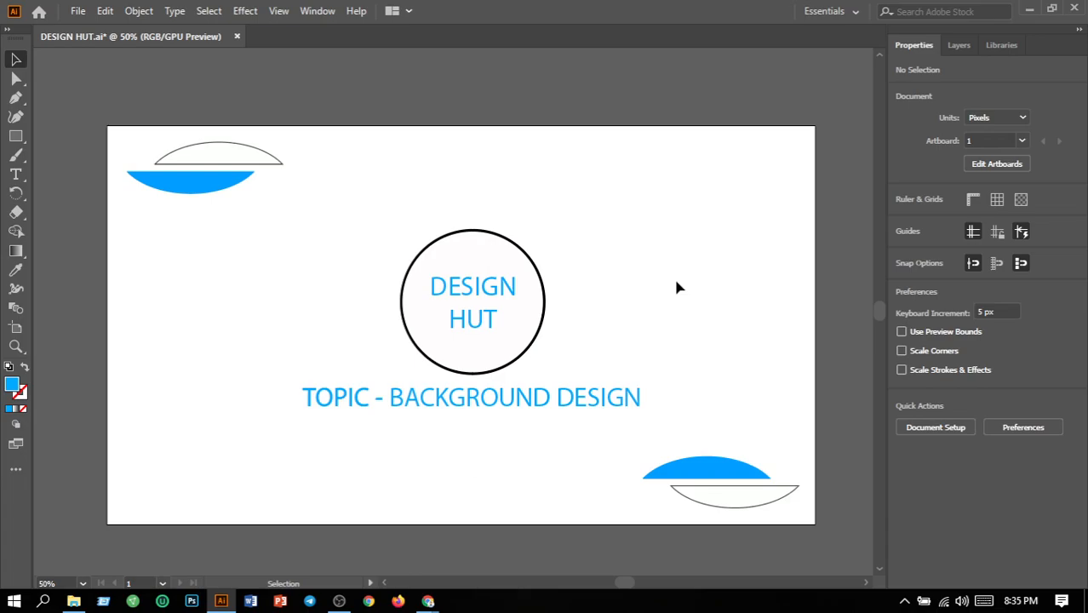
- Change the fill of the two solid blue arc shapes to black (020202)
click(166, 177)
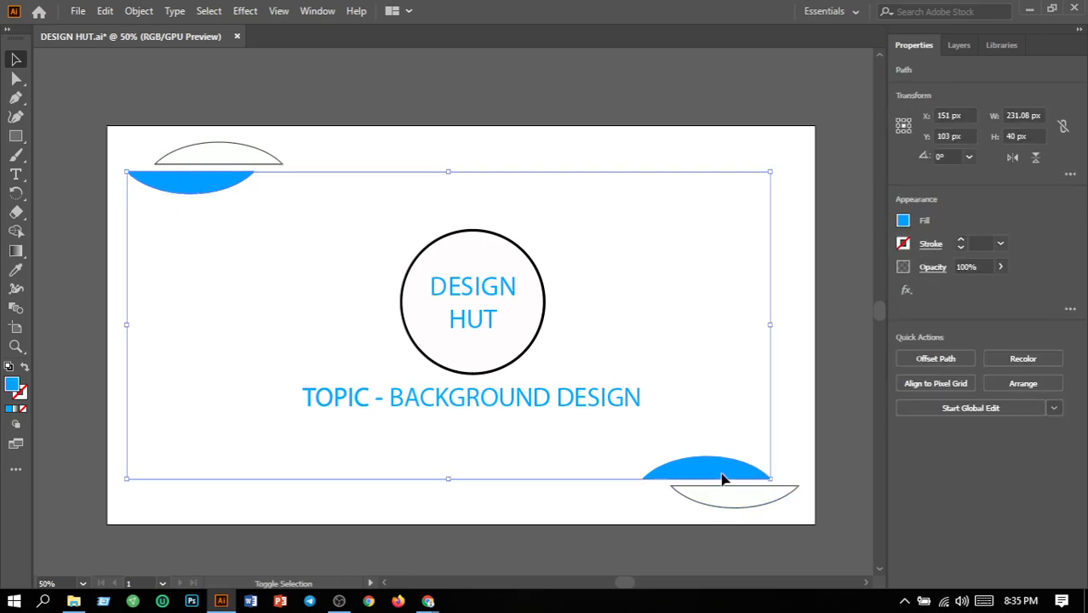
shift+click(723, 480)
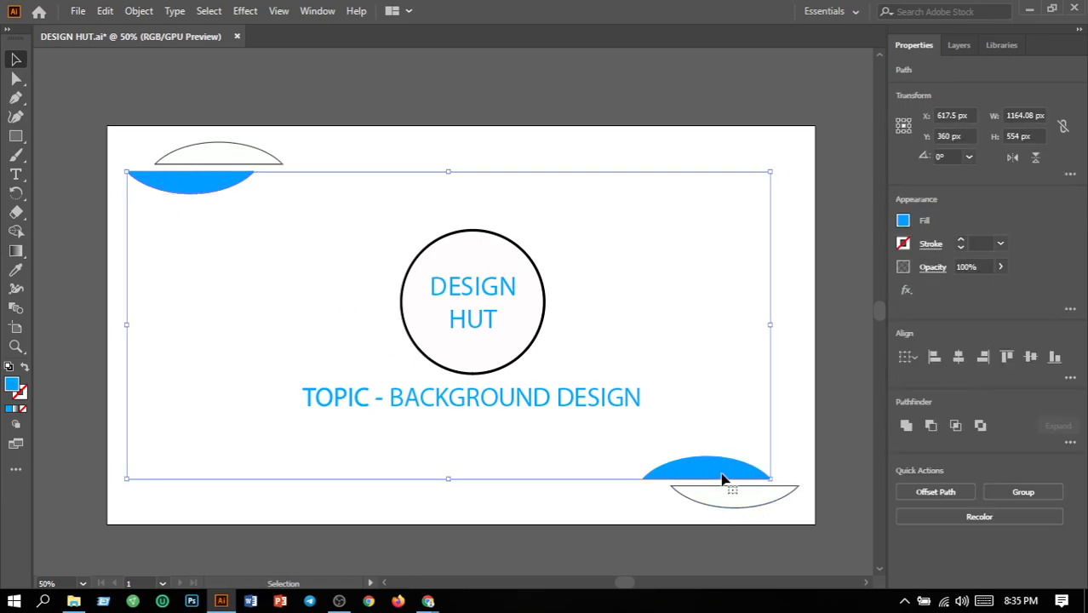
double_click(12, 385)
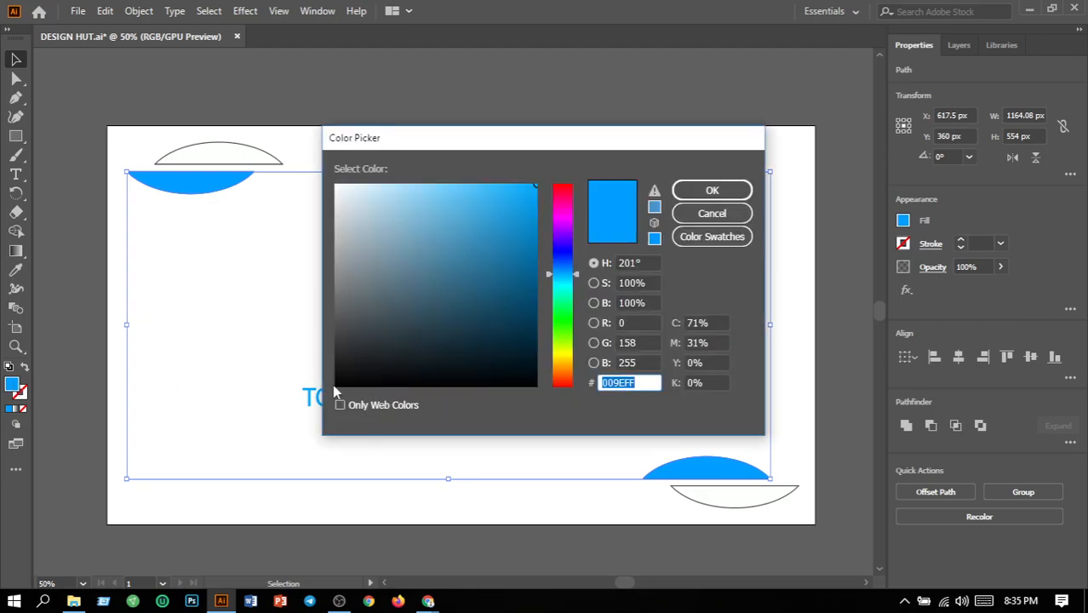
click(337, 385)
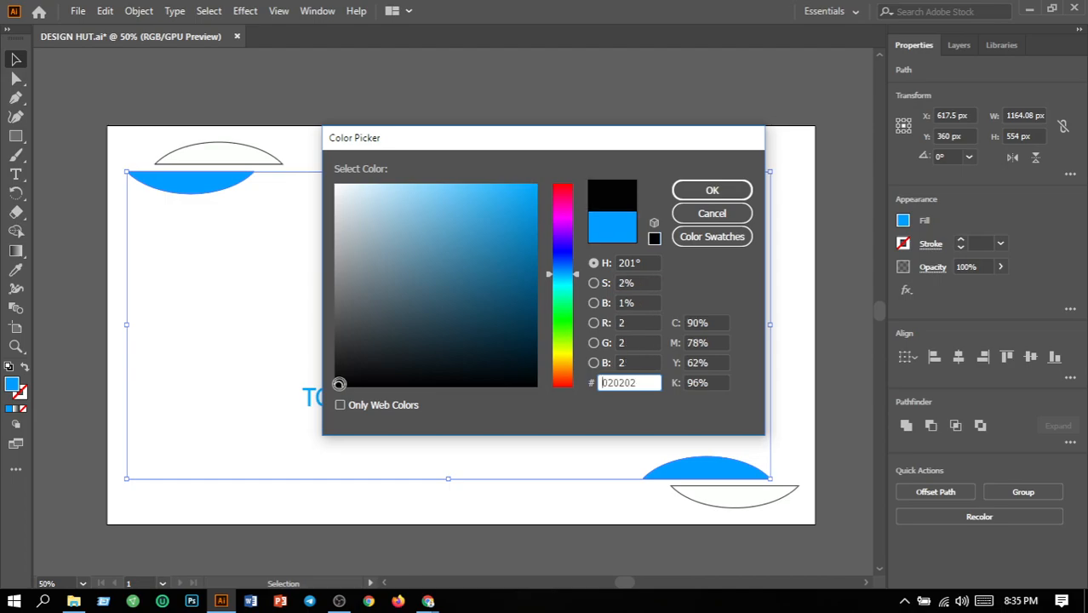
click(709, 191)
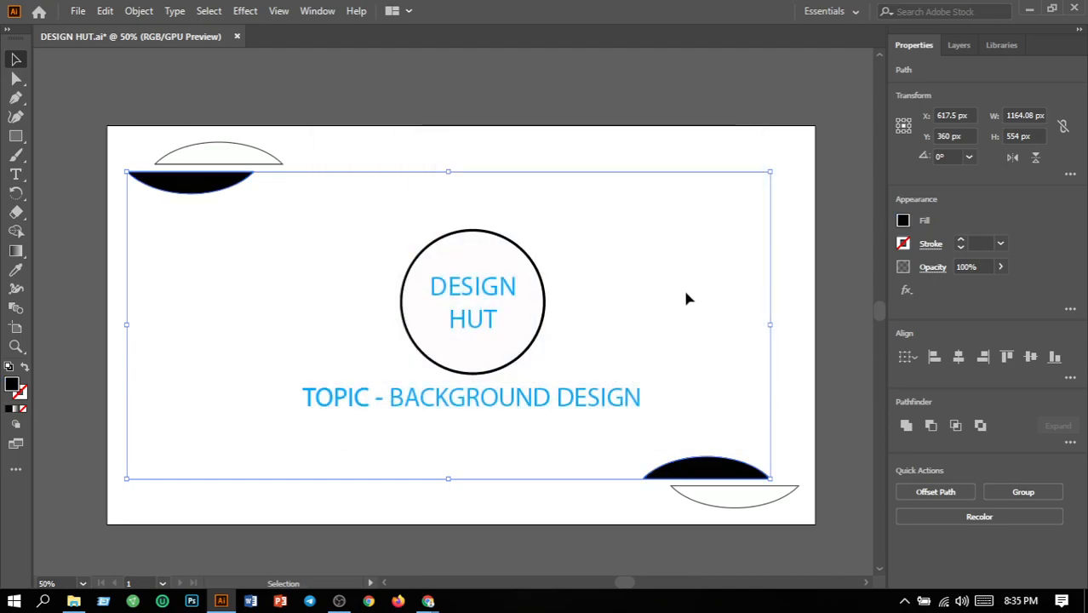
click(805, 244)
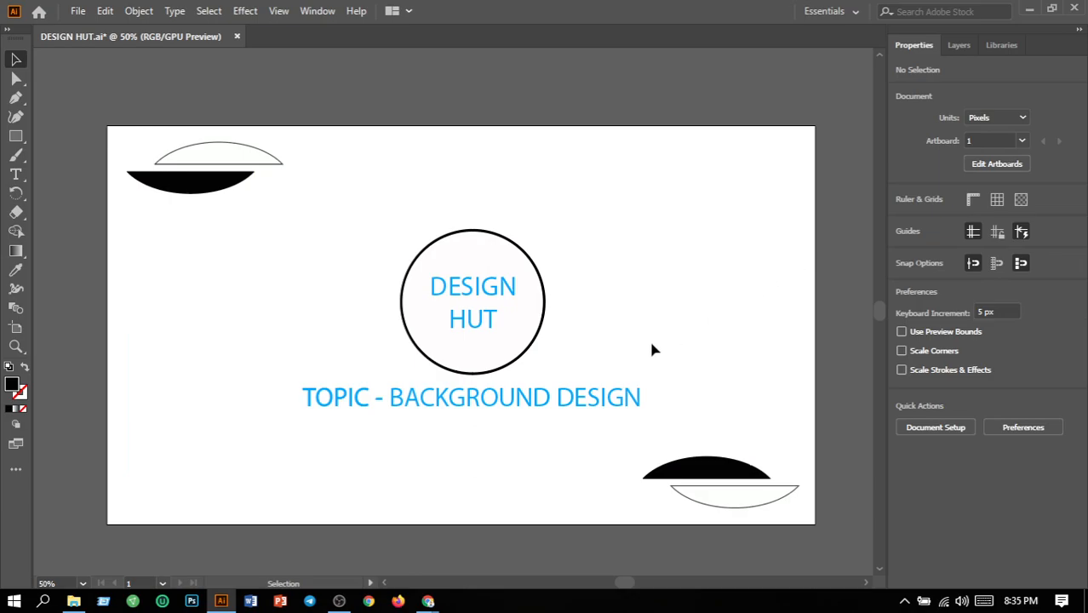
- Set the fill of the topic line and the DESIGN HUT text to near-white (FAFBFC)
click(485, 333)
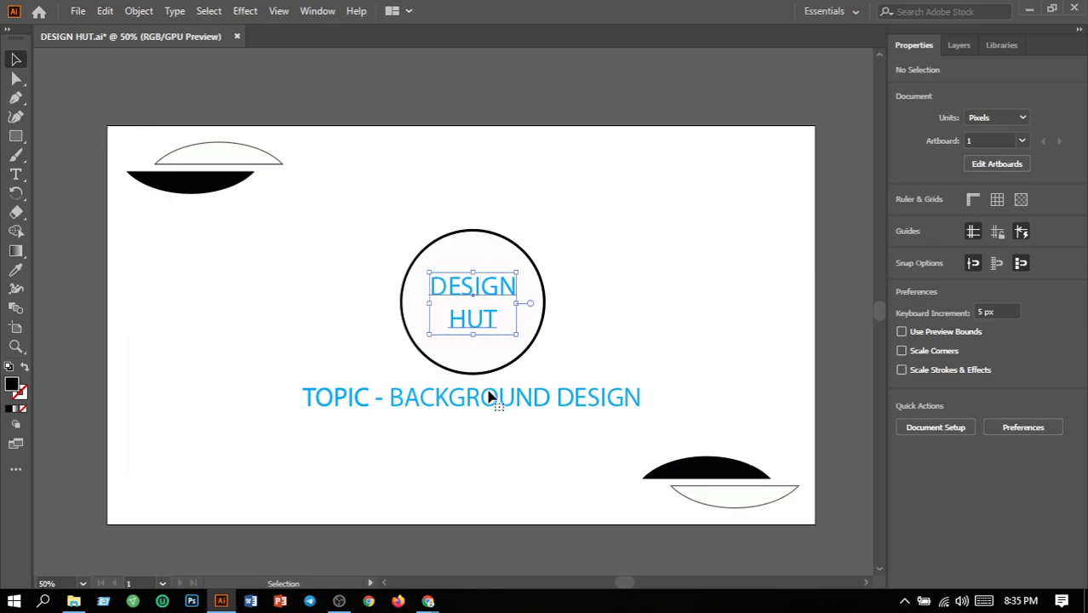
click(416, 426)
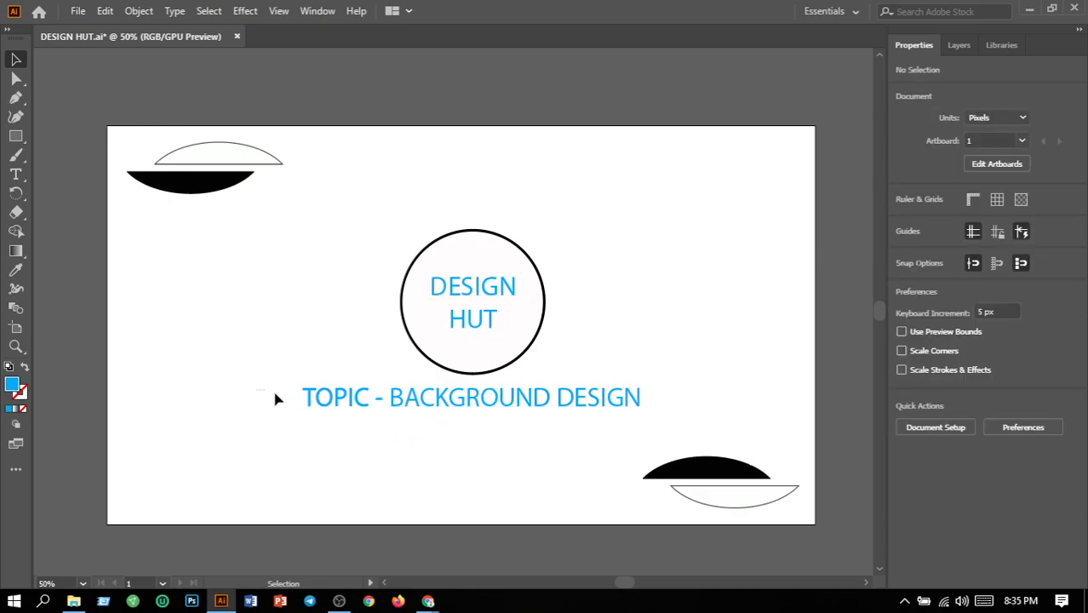
click(652, 412)
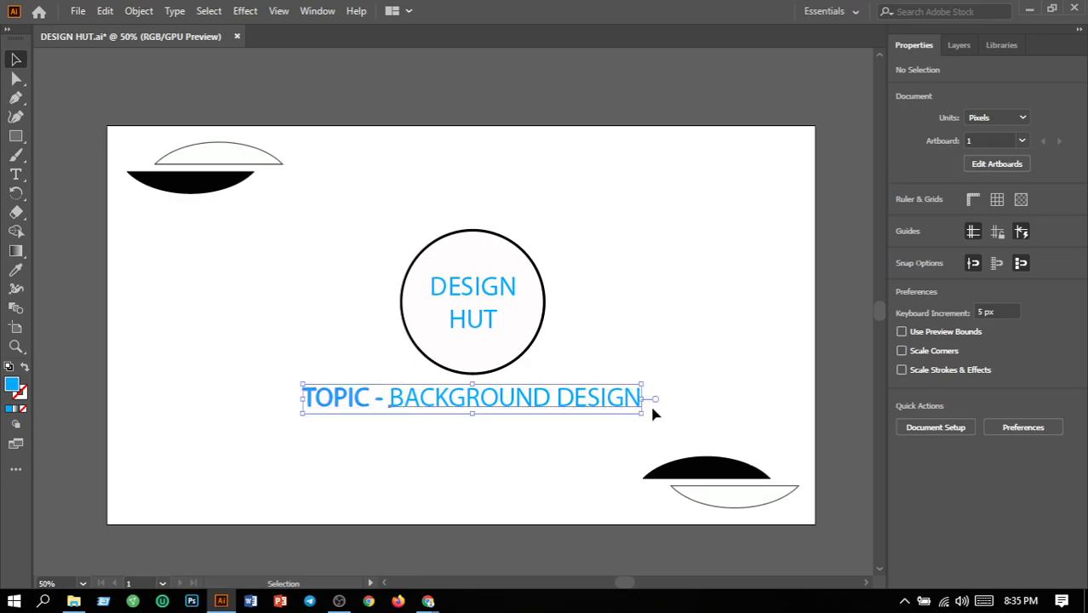
shift+click(474, 329)
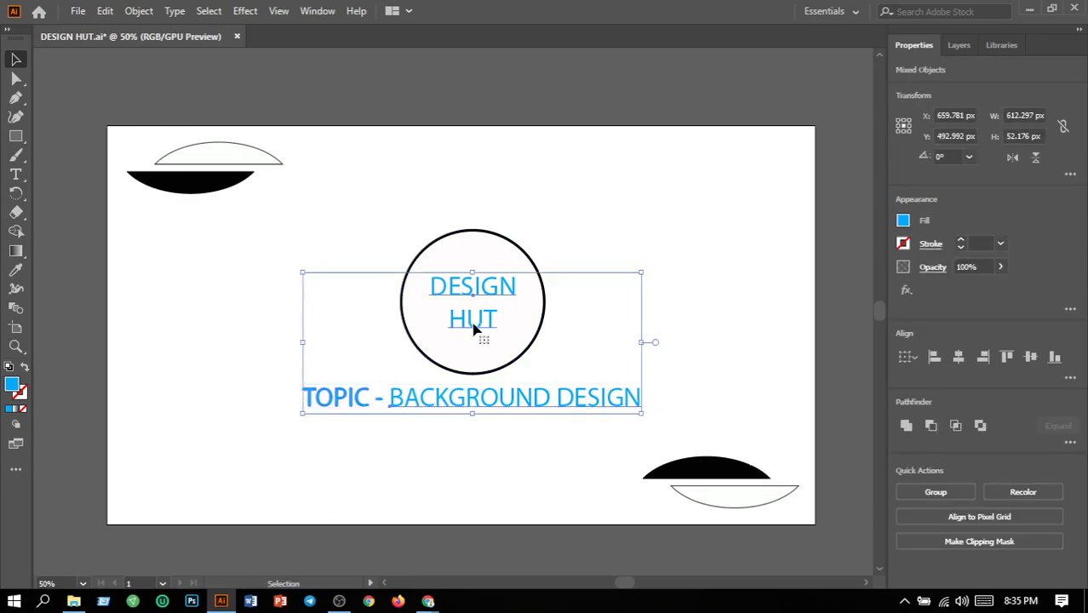
double_click(13, 386)
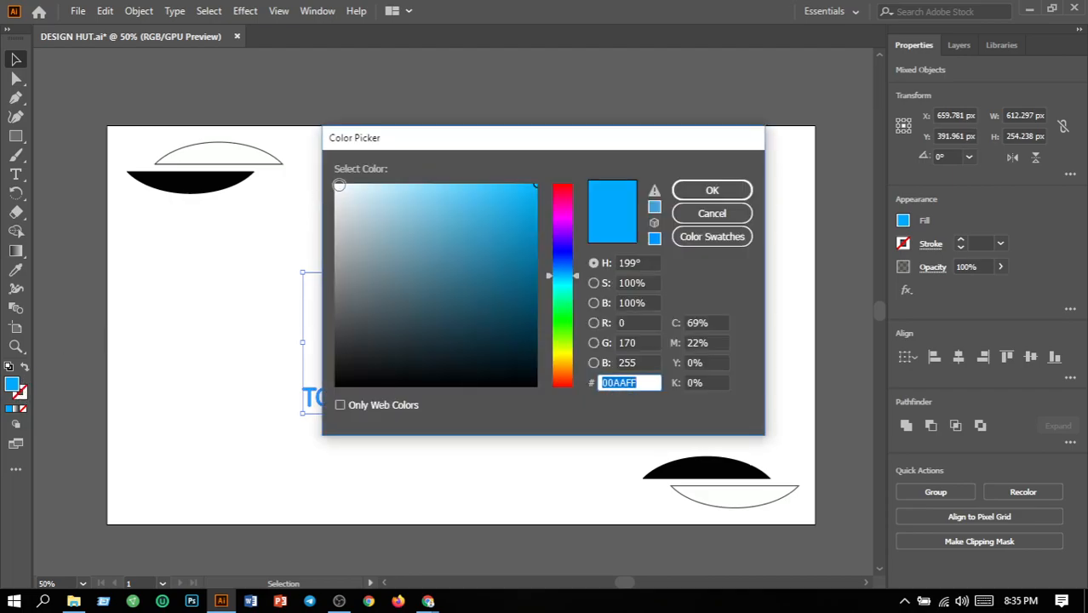
click(337, 184)
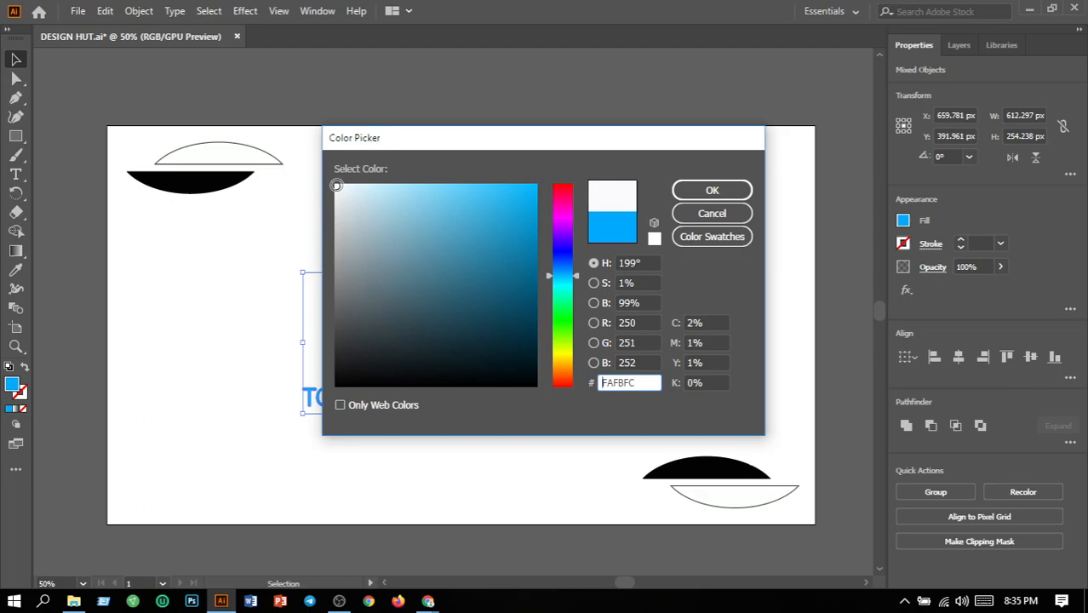
click(718, 192)
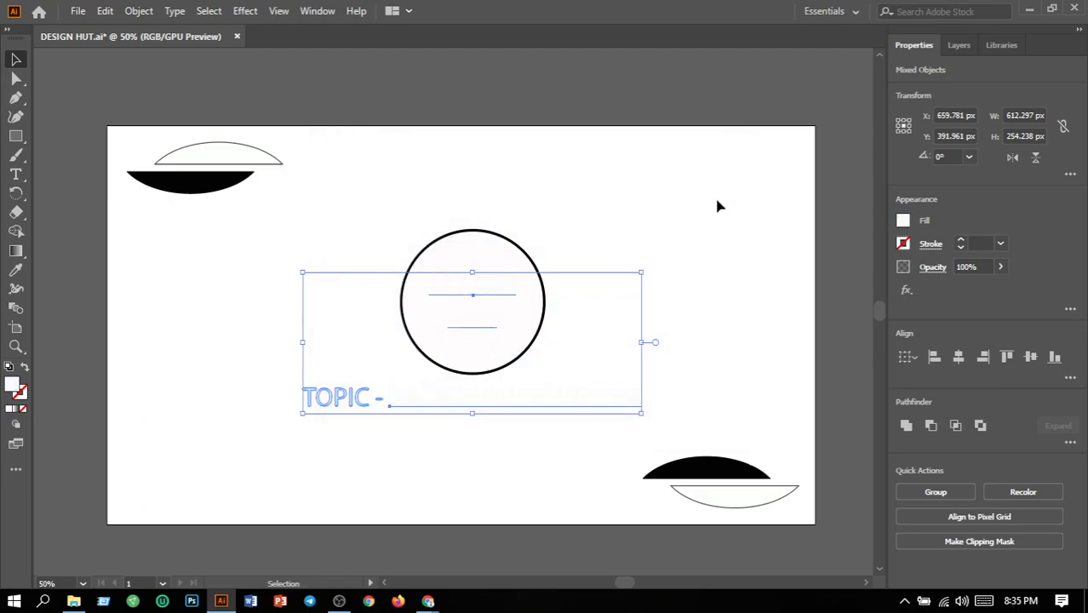
- Give the topic line and the DESIGN HUT text a 1 pt stroke and deselect them
click(1000, 244)
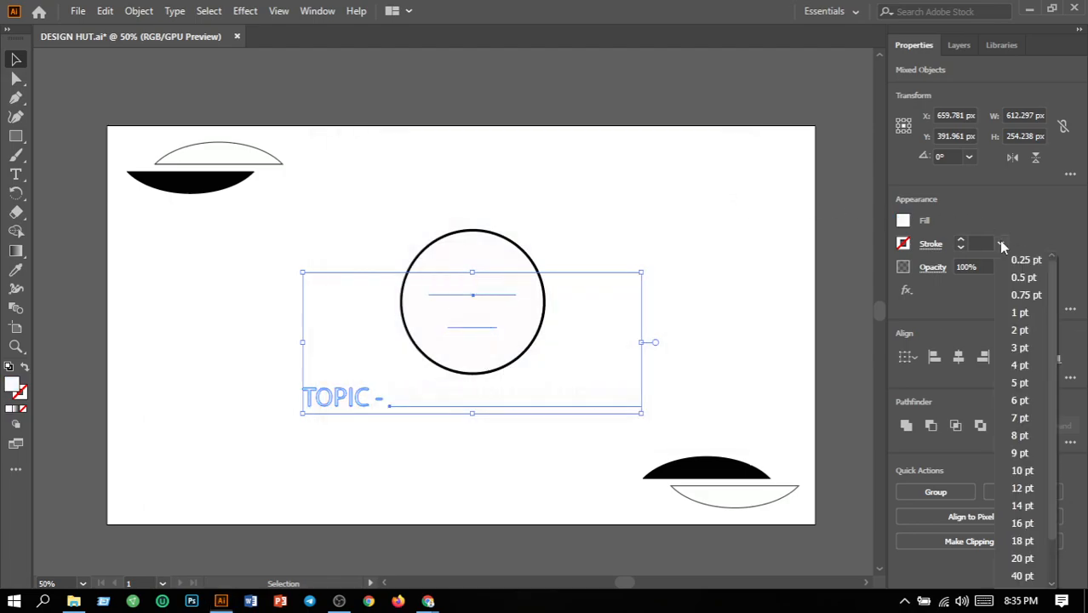
click(1017, 311)
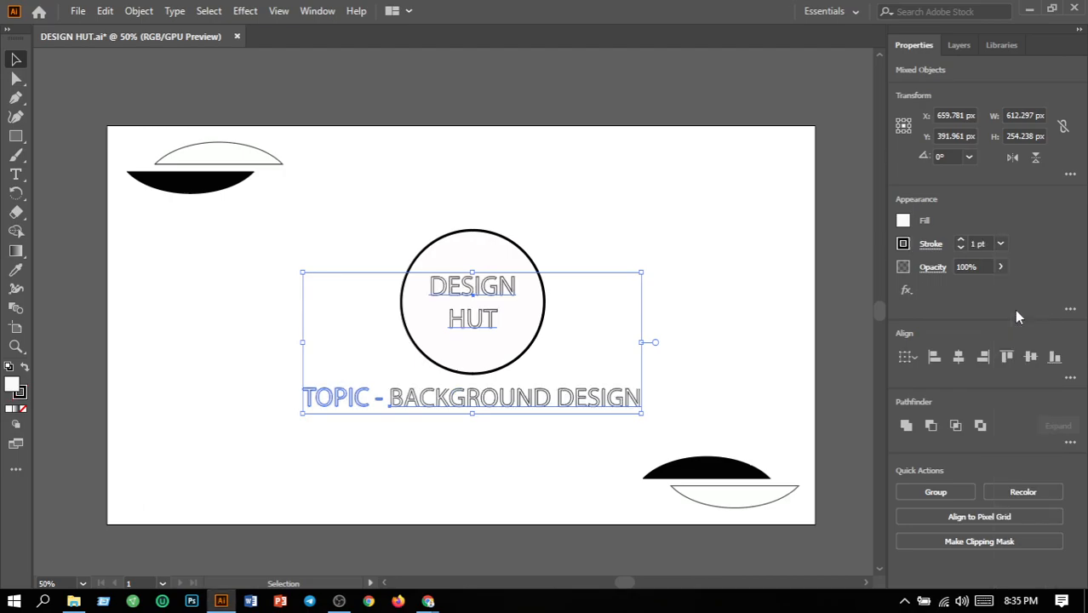
click(743, 305)
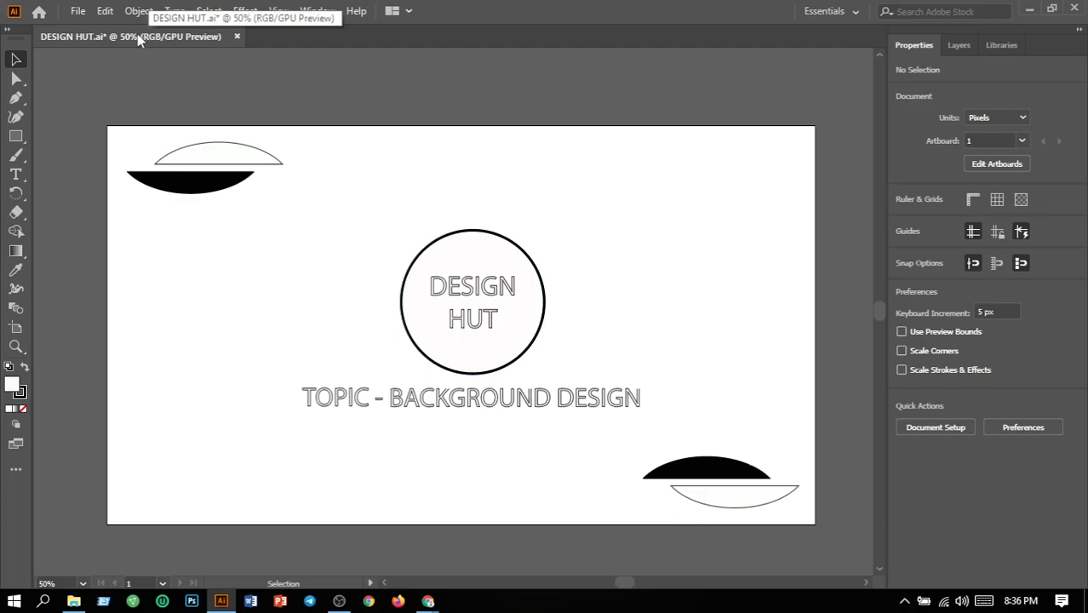
- Create a new landscape document of 1280 x 420 px with one artboard
click(79, 16)
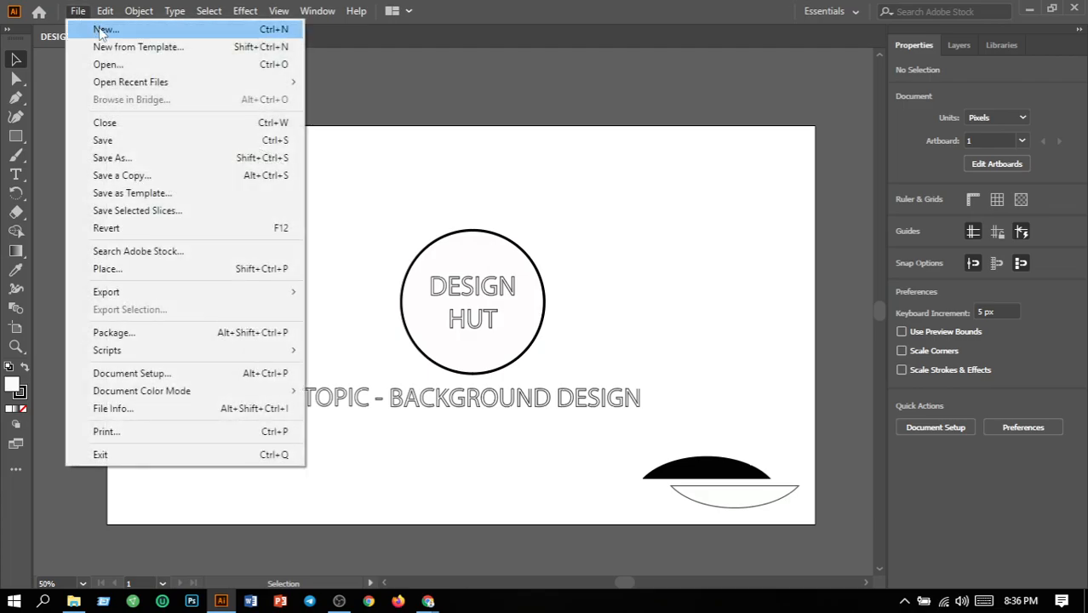
click(100, 30)
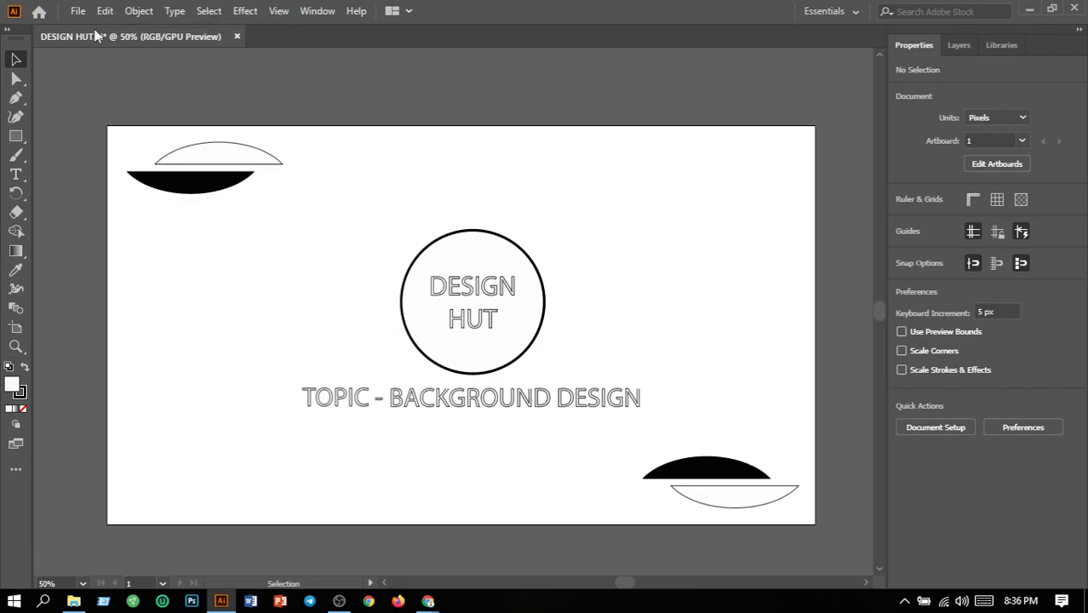
key(ctrl+n)
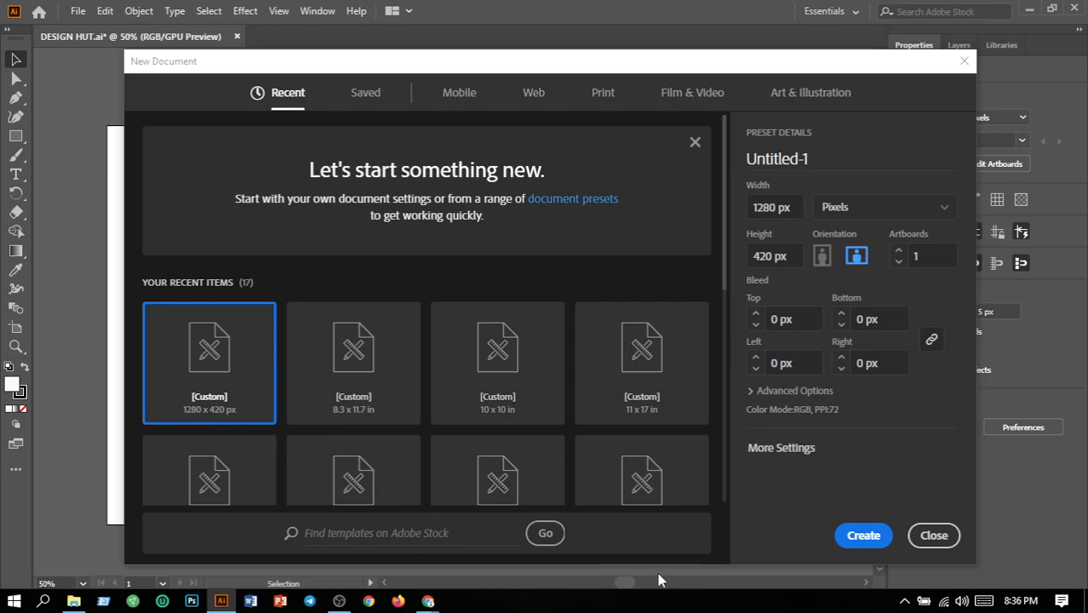
click(863, 535)
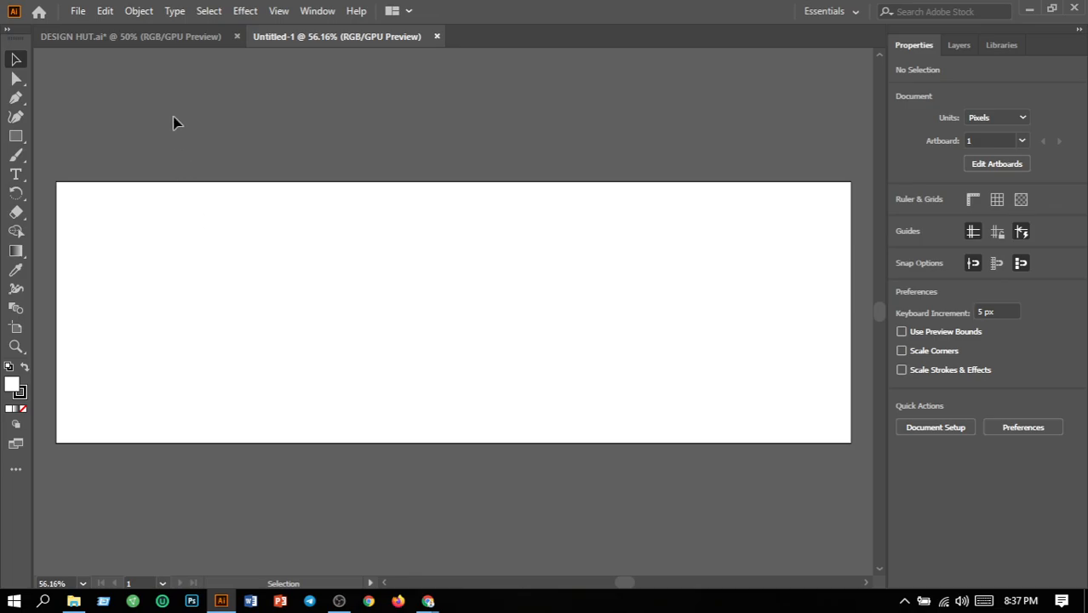
- Copy the upper-left pair of arc shapes from DESIGN HUT.ai and paste it into the new document
click(177, 46)
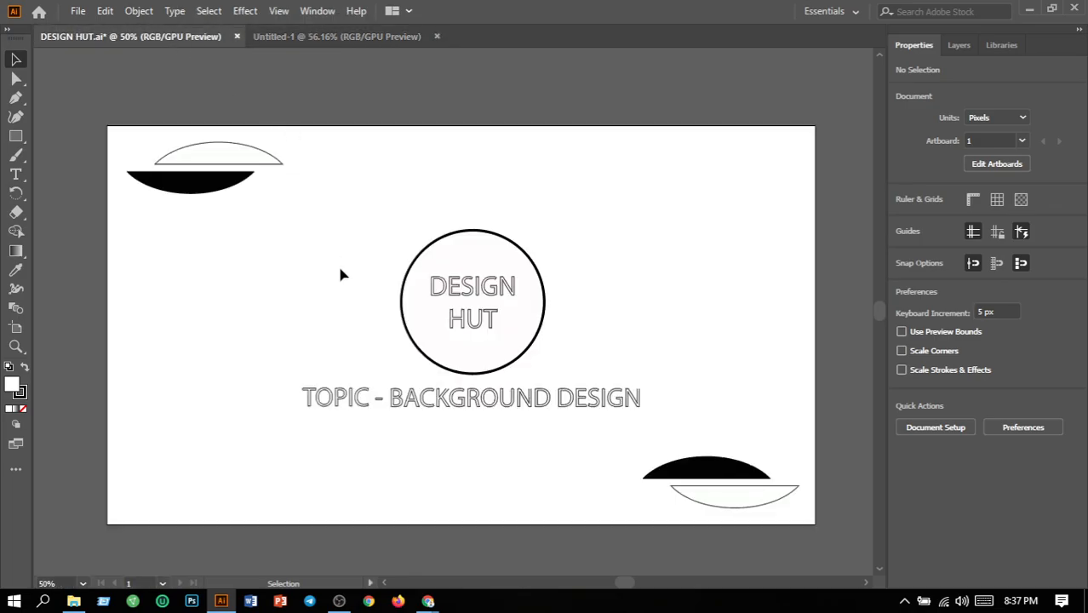
drag(120, 134, 315, 210)
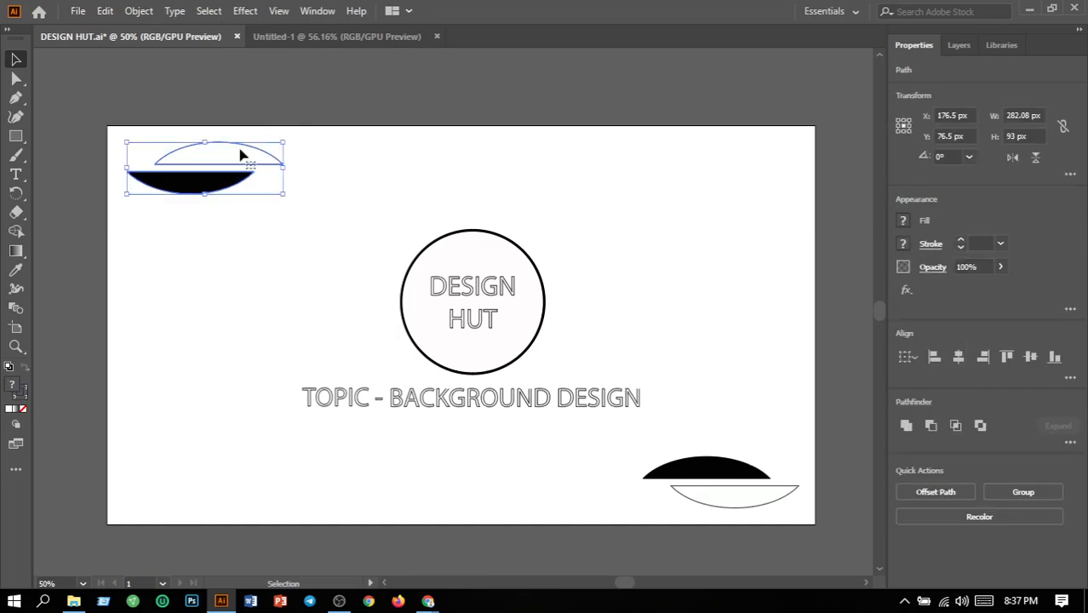
click(364, 41)
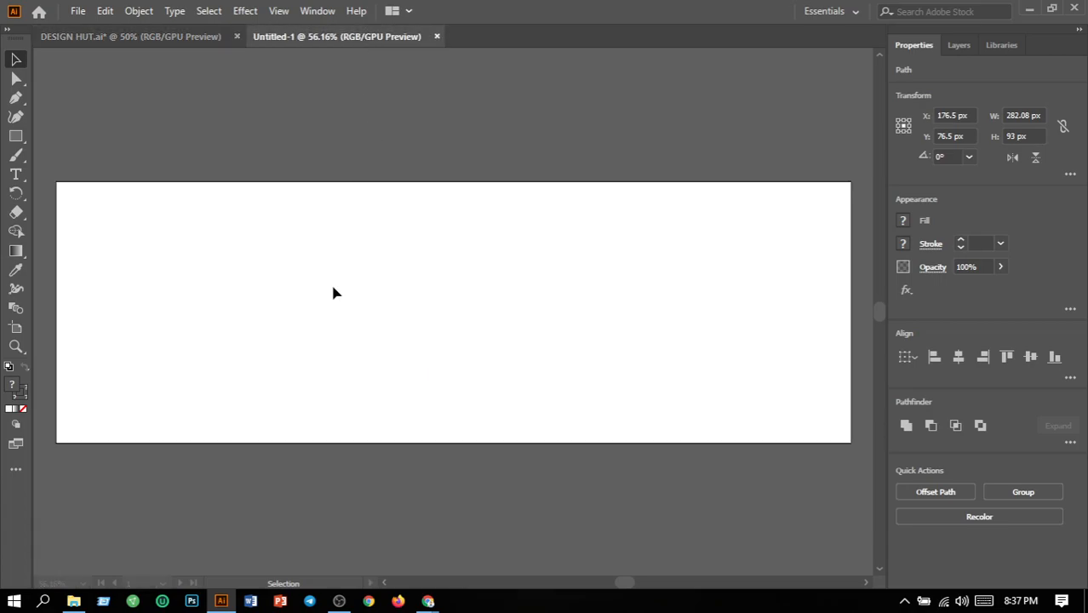
key(ctrl+v)
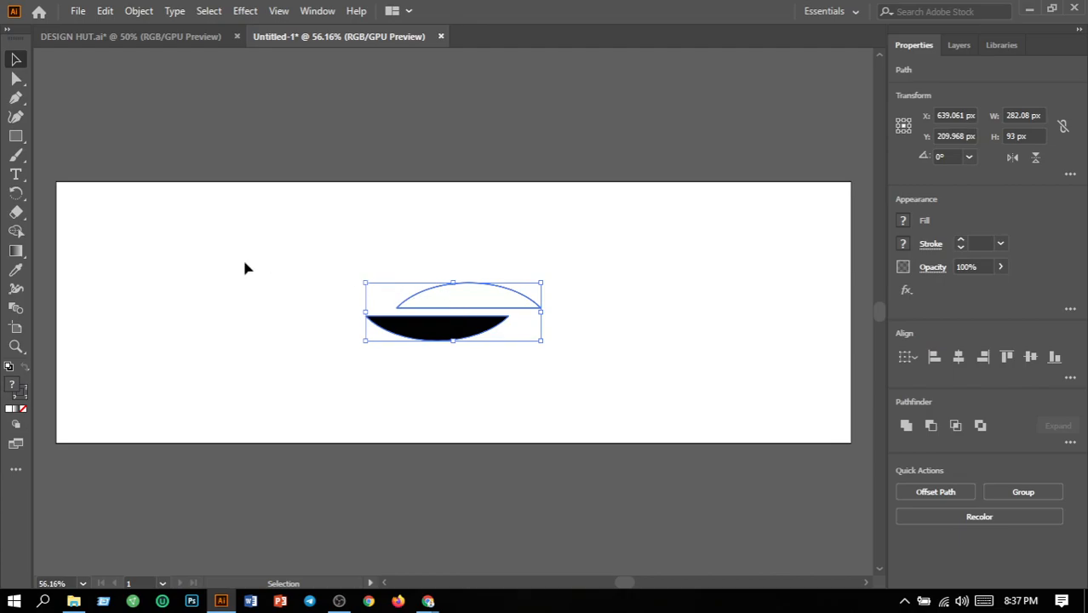
- Move the pasted pair of arc shapes to the artboard's upper-left corner, centred at about X 189 px, Y 84 px
key(Left)
key(Left)
key(Left)
key(Left)
key(Left)
key(Left)
key(Left)
key(Left)
drag(437, 329, 162, 245)
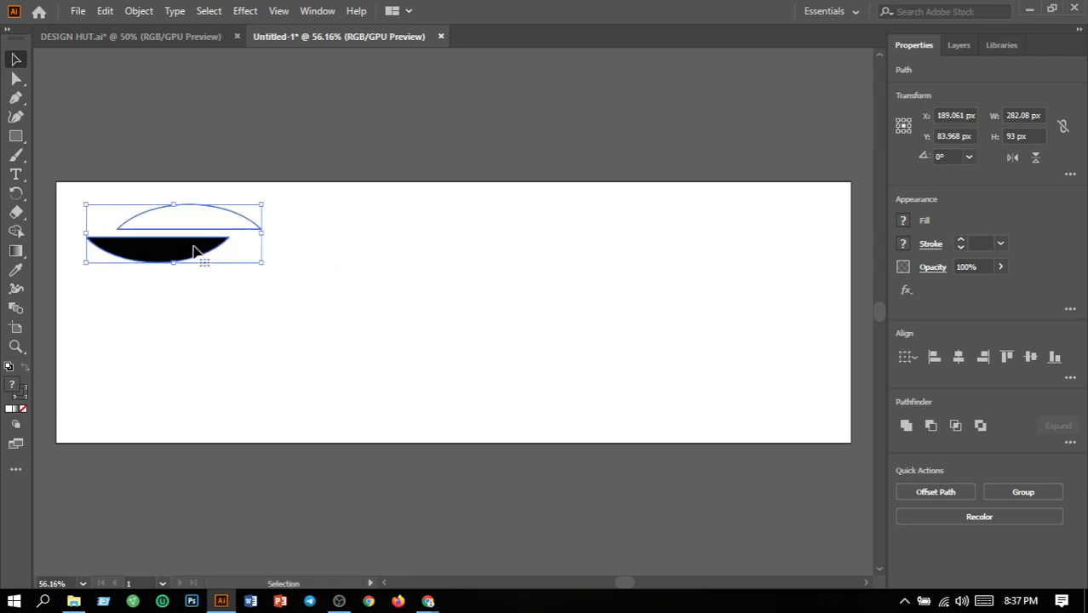
- Duplicate the pair of arc shapes into the artboard's lower-right corner, nudge the copy up 5 px and deselect it
drag(189, 243, 760, 412)
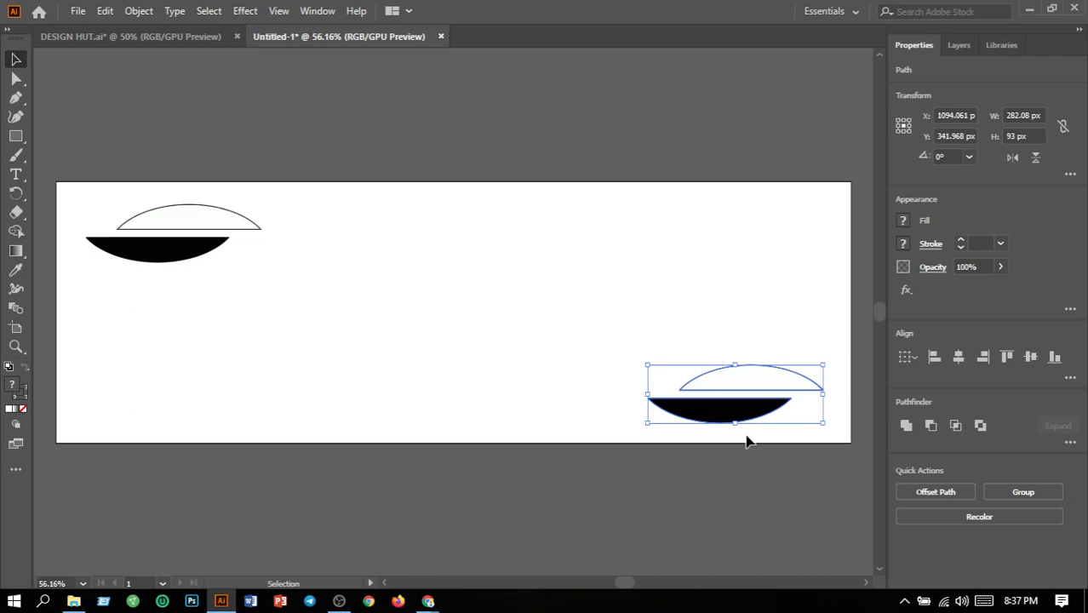
key(Return)
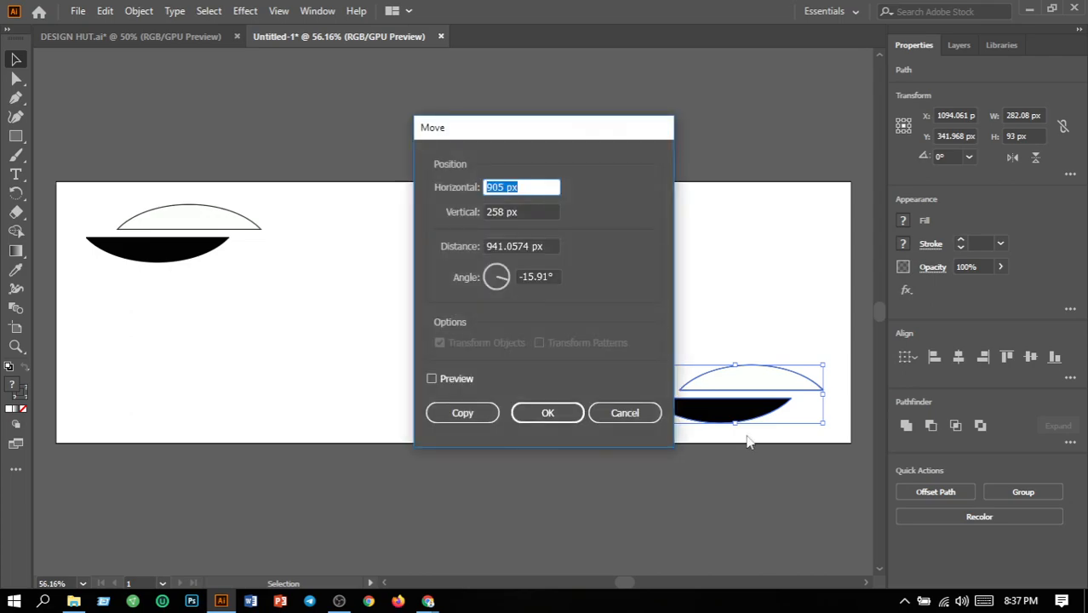
click(618, 414)
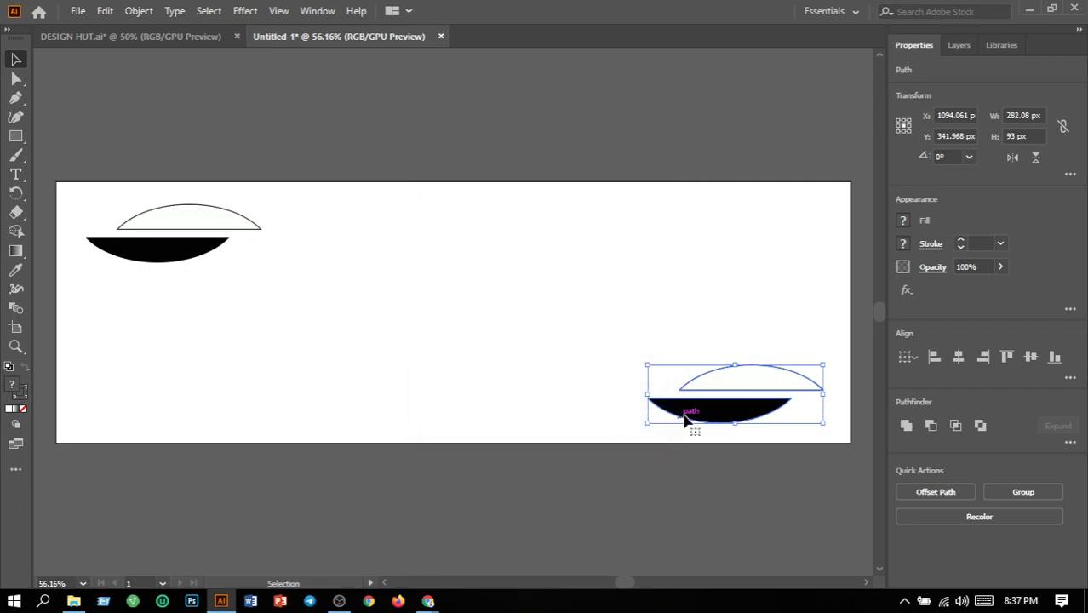
key(Up)
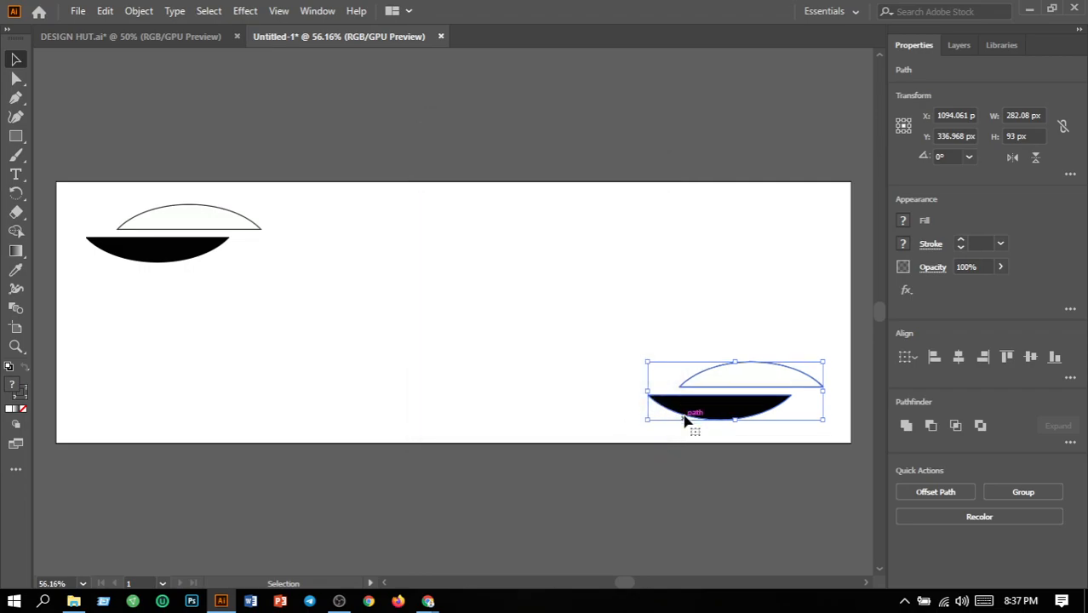
click(788, 321)
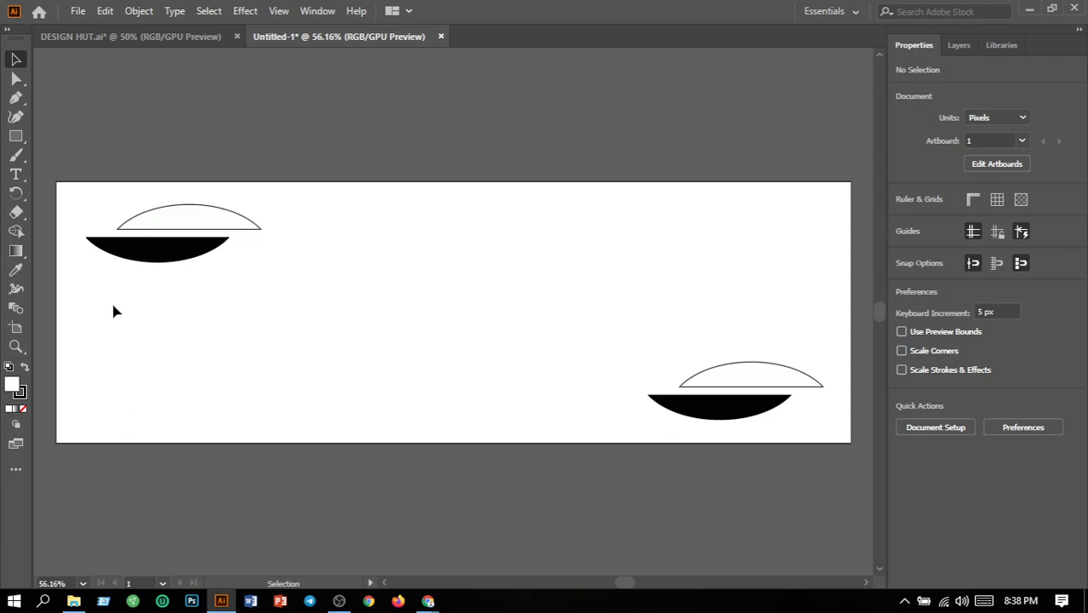
- Add the placeholder text "Lorem ipsum" at 72 pt and move it to about the centre of the artboard
click(16, 175)
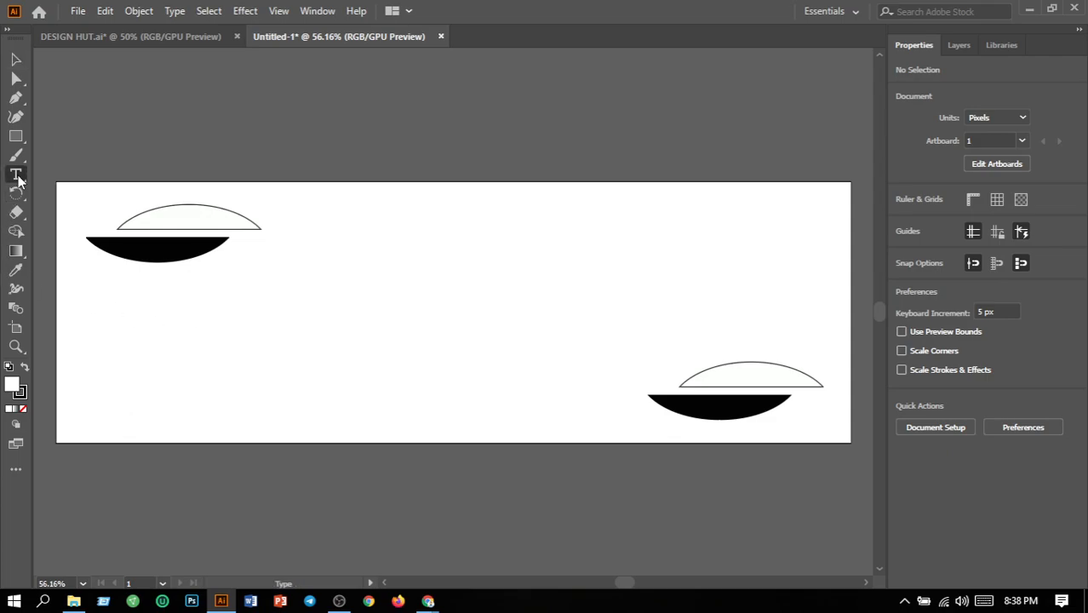
click(19, 181)
click(63, 175)
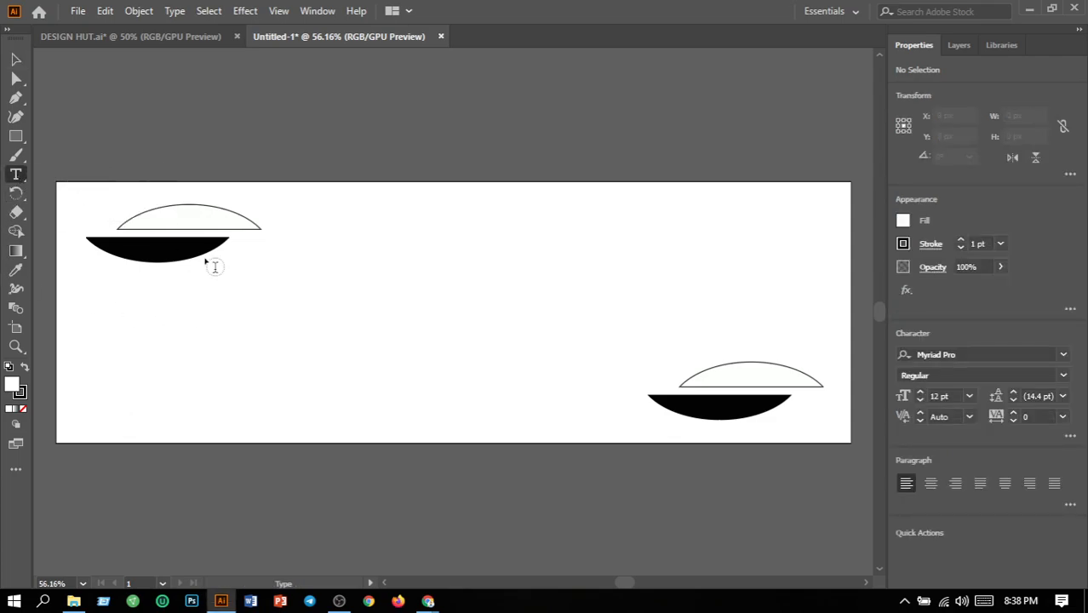
click(311, 313)
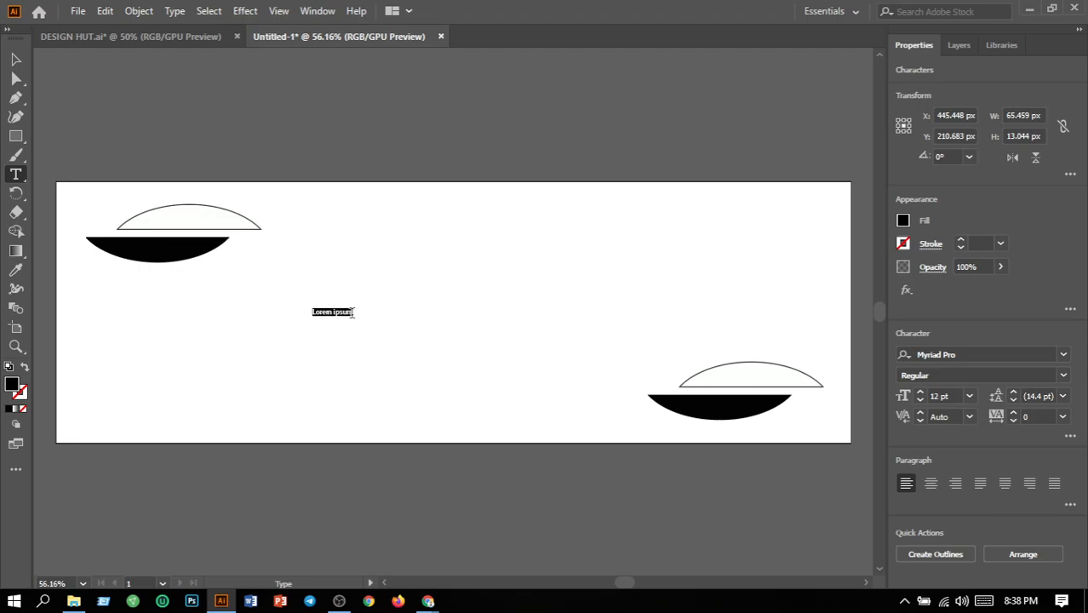
click(972, 397)
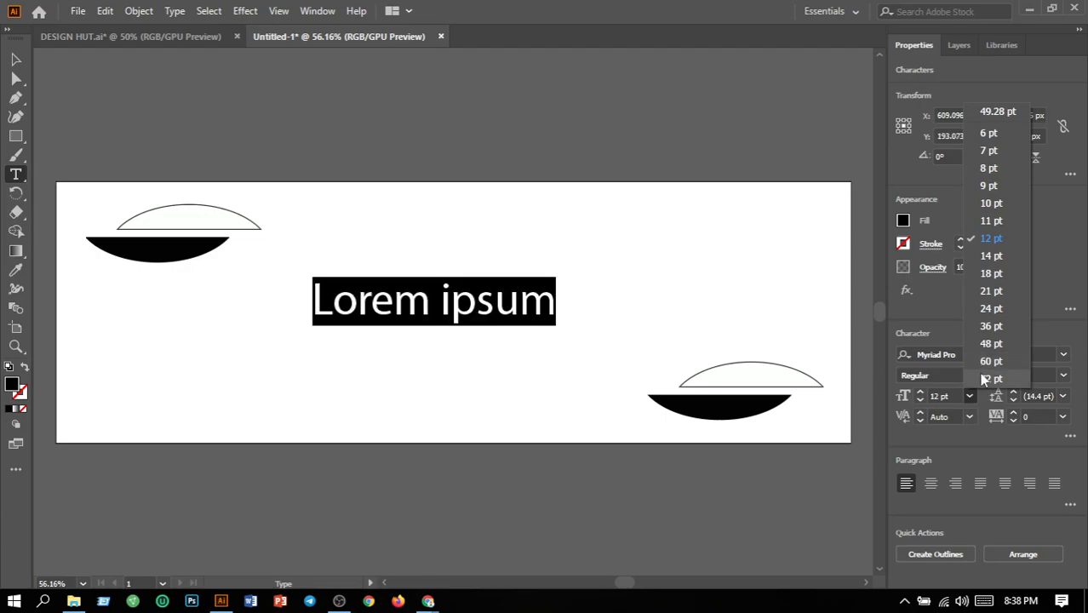
click(987, 379)
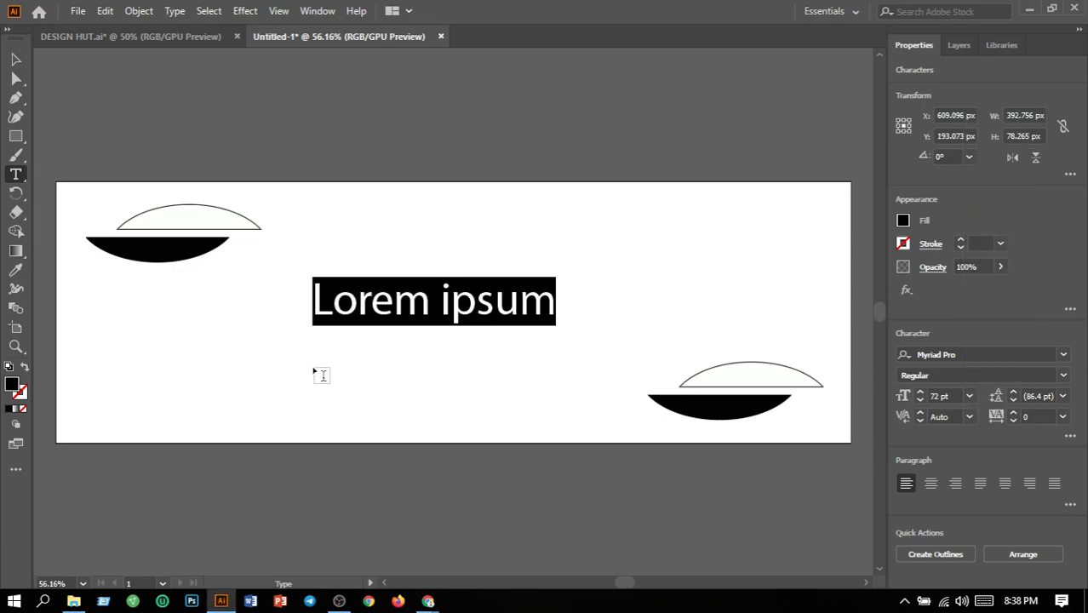
click(15, 59)
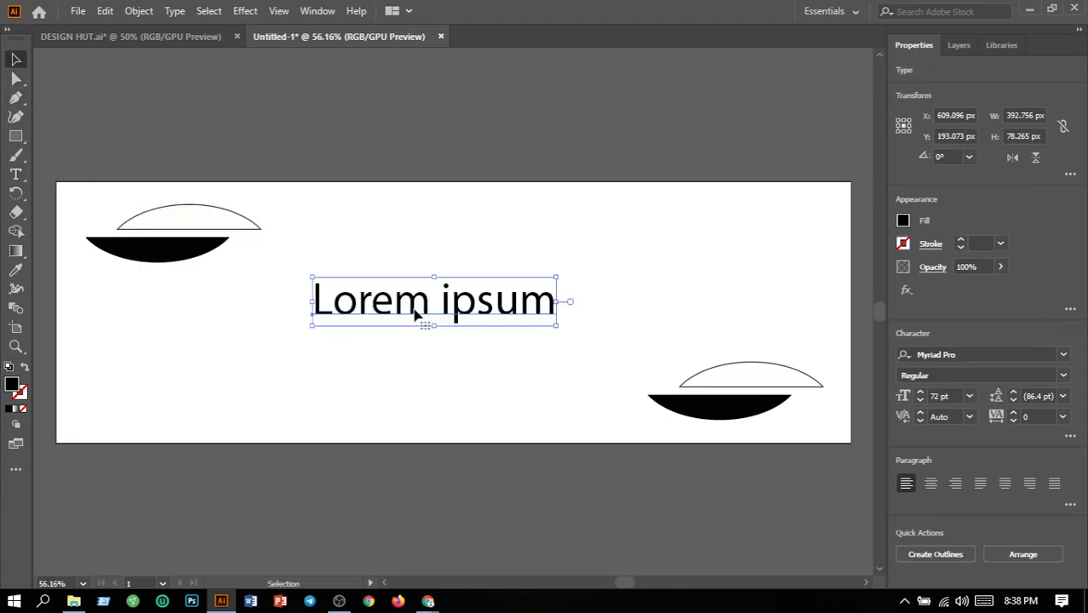
drag(449, 314, 460, 331)
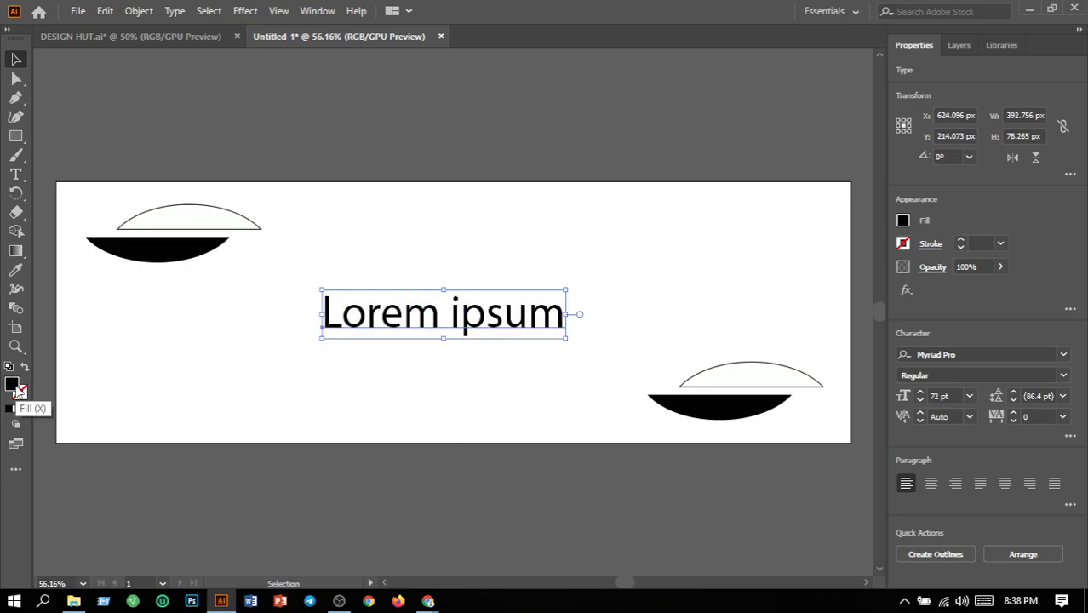
- Give the "Lorem ipsum" text a white (FFFFFF) fill and a 1 pt stroke, and deselect it
double_click(13, 384)
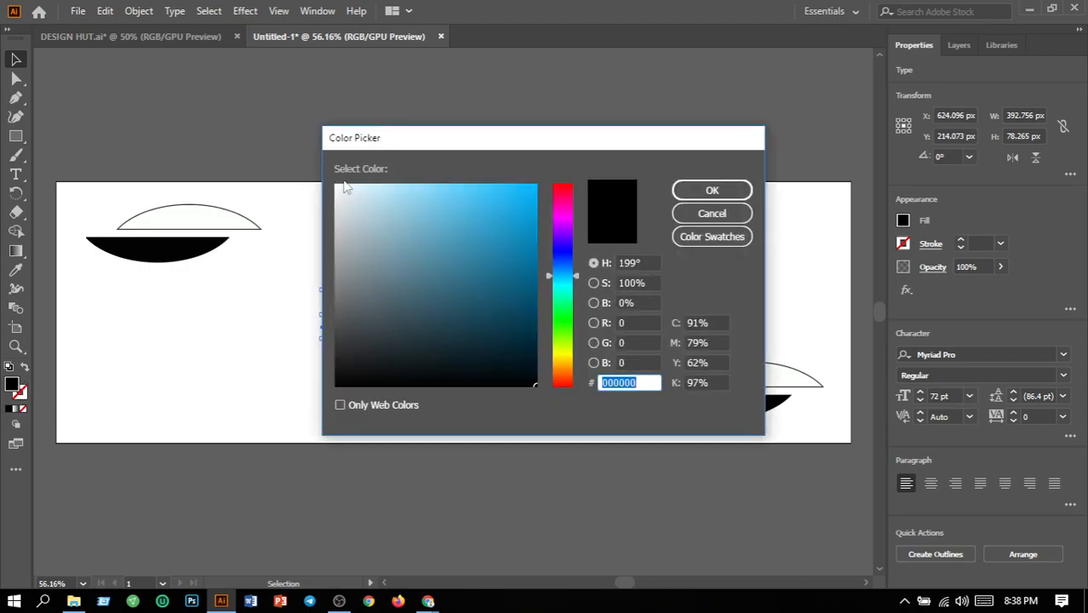
click(334, 183)
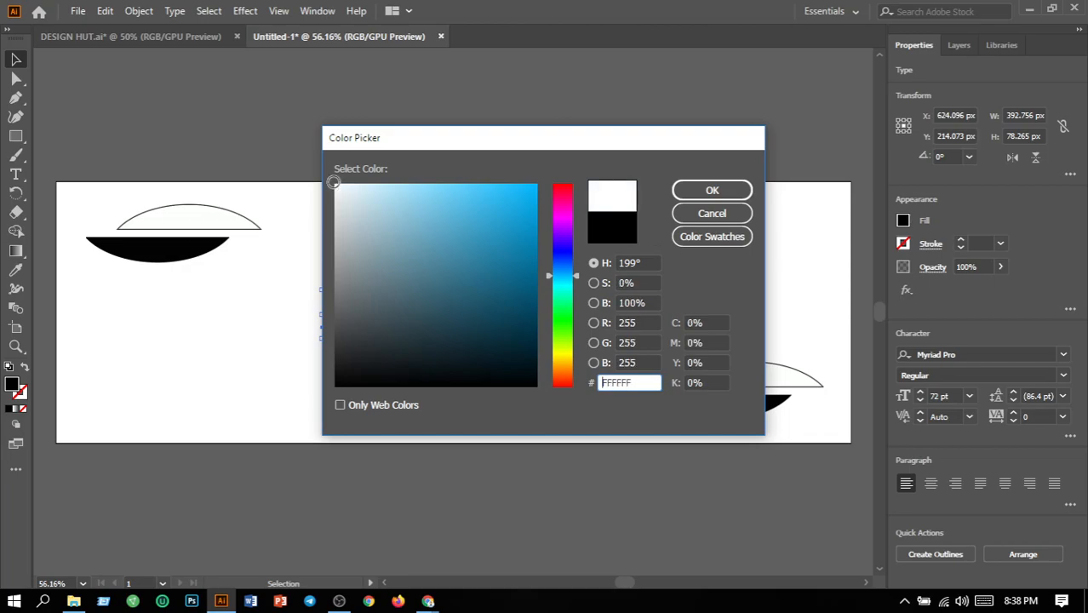
click(712, 189)
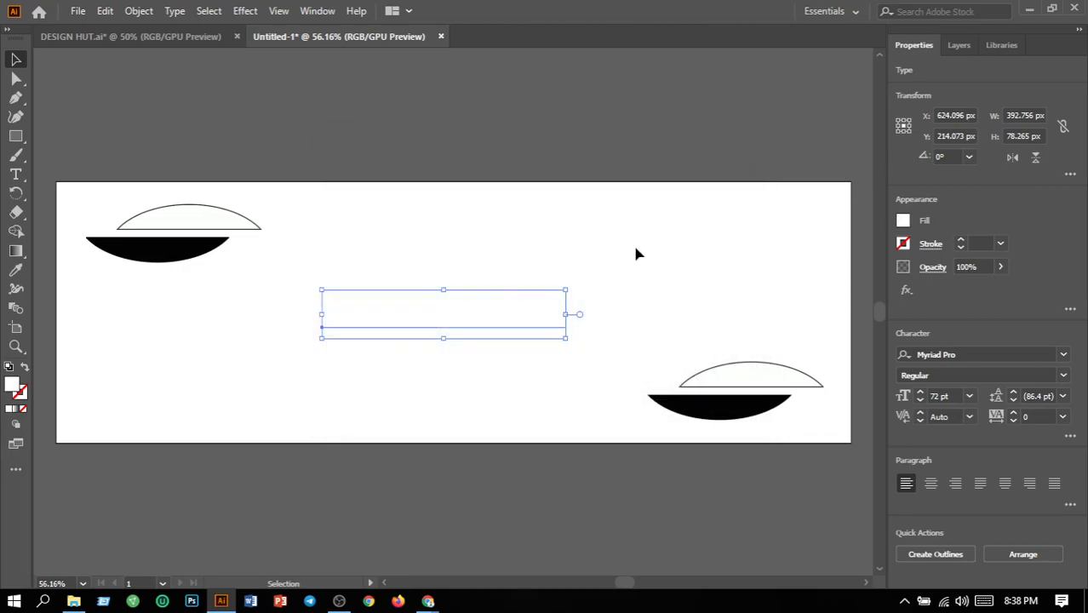
click(999, 244)
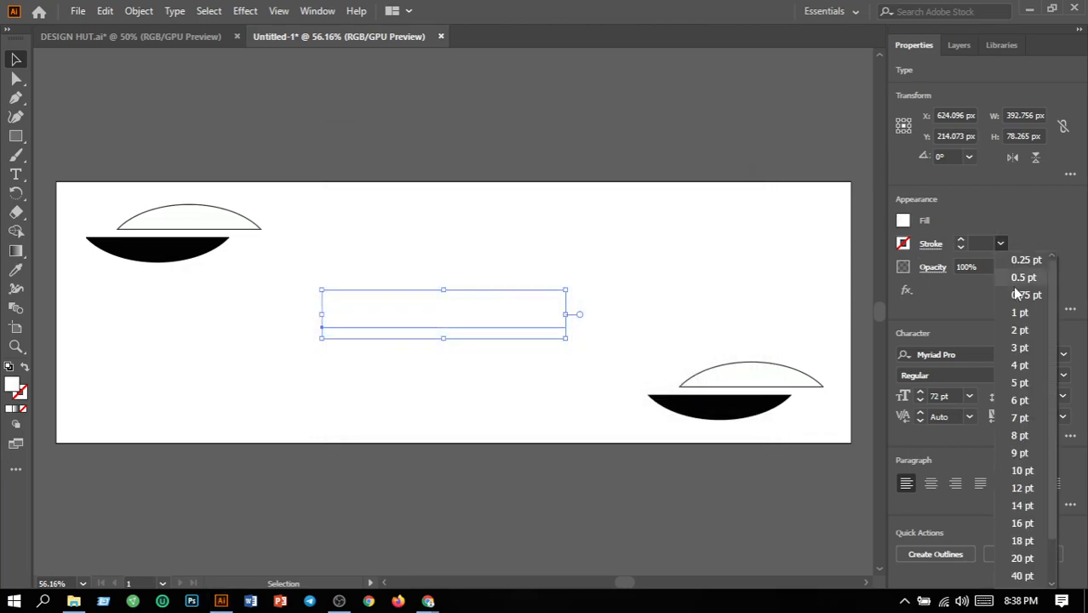
click(1018, 313)
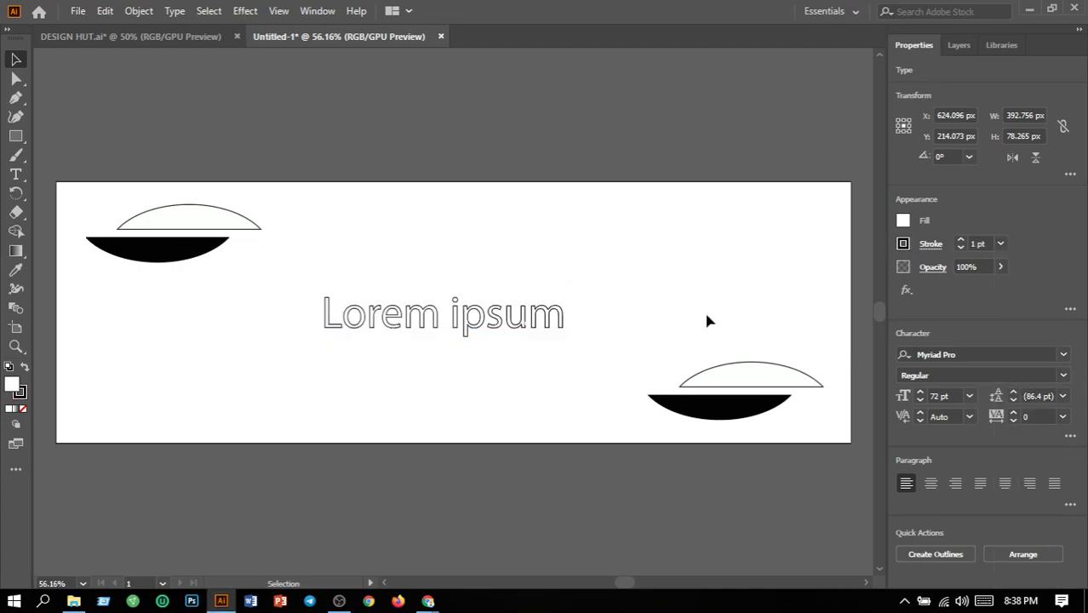
click(506, 394)
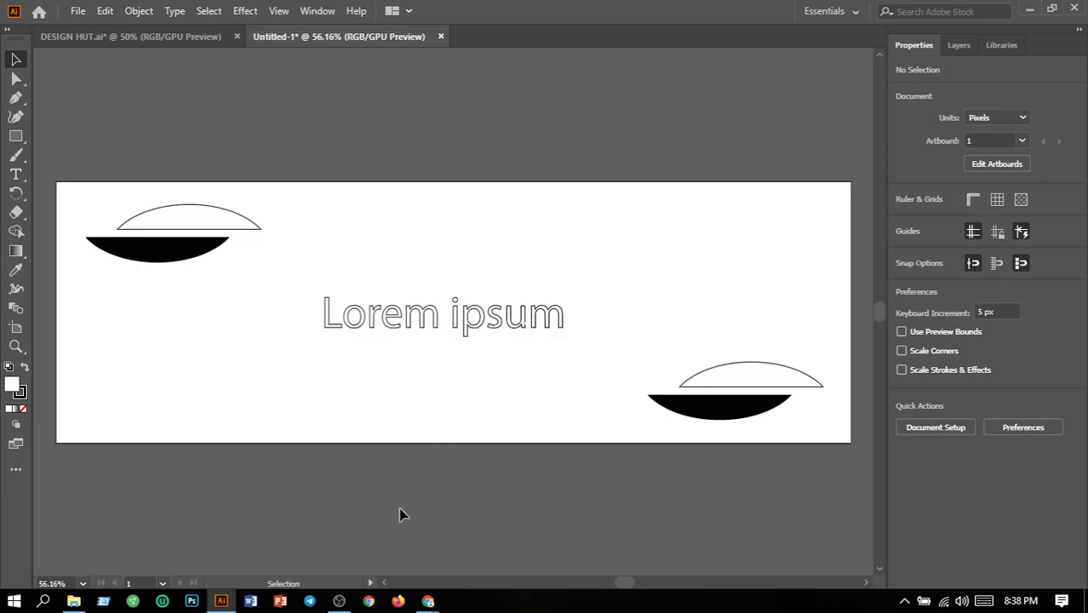
- Lower the opacity of the "Lorem ipsum" text to 35% and deselect it
drag(278, 259, 482, 388)
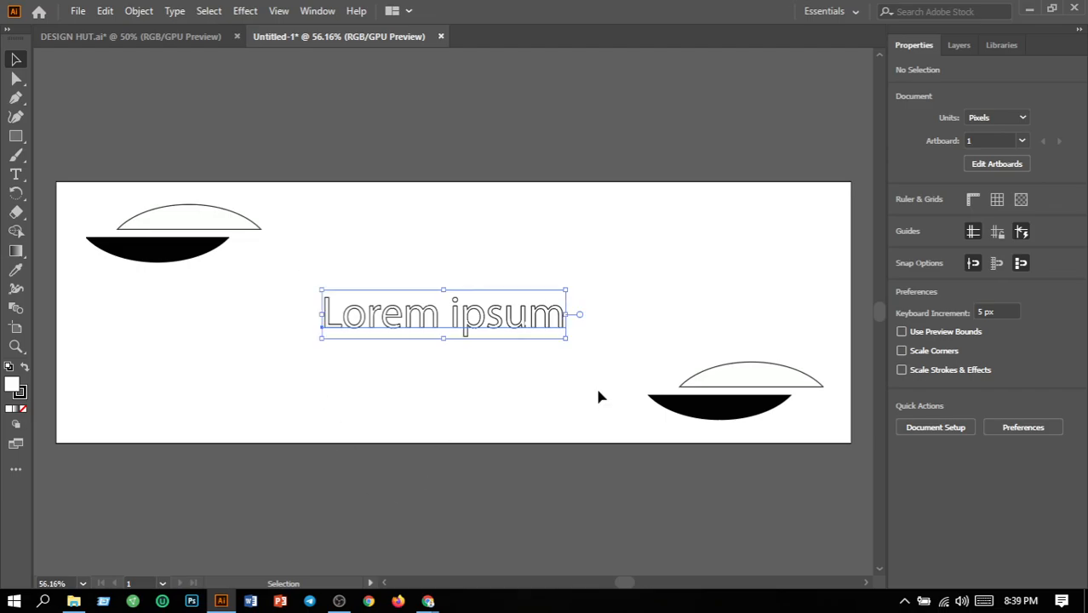
click(522, 364)
drag(273, 275, 597, 377)
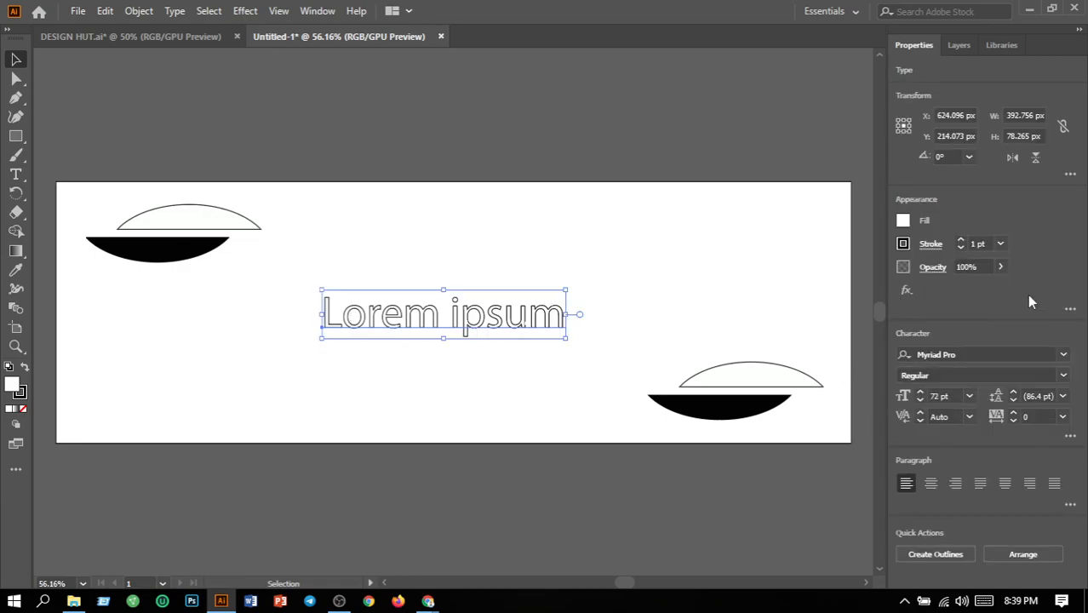
click(1001, 268)
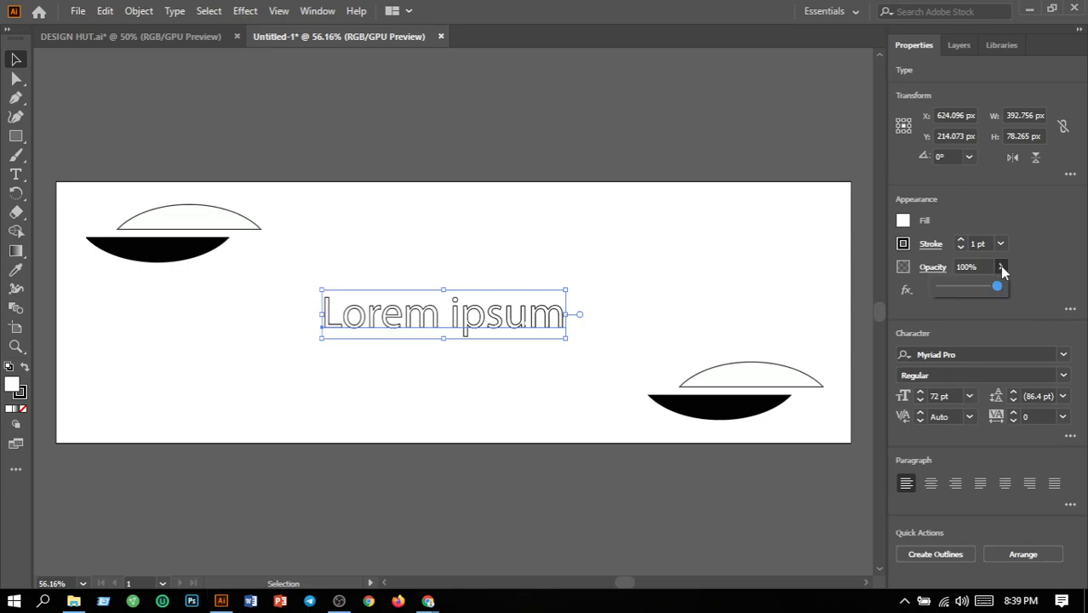
click(960, 287)
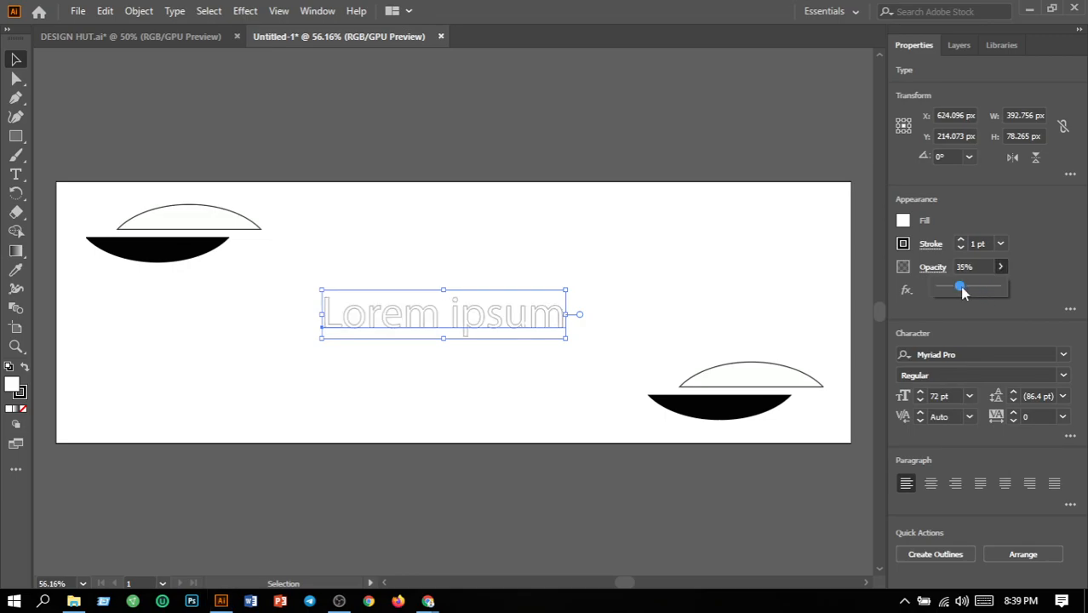
click(685, 290)
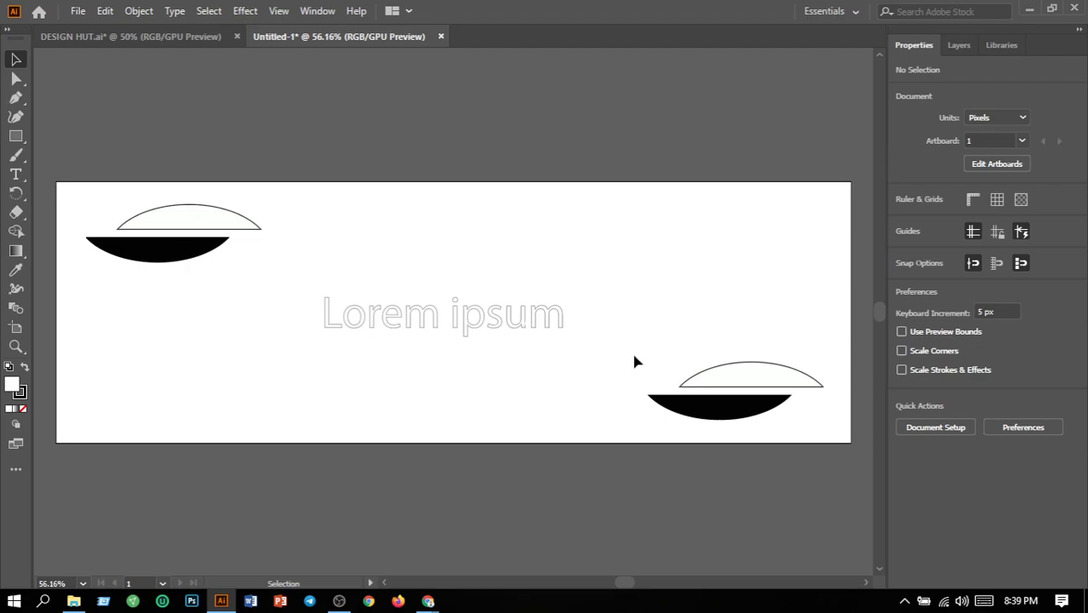
- Lower the opacity of the lower-right pair of arc shapes to 36%
drag(618, 345, 822, 421)
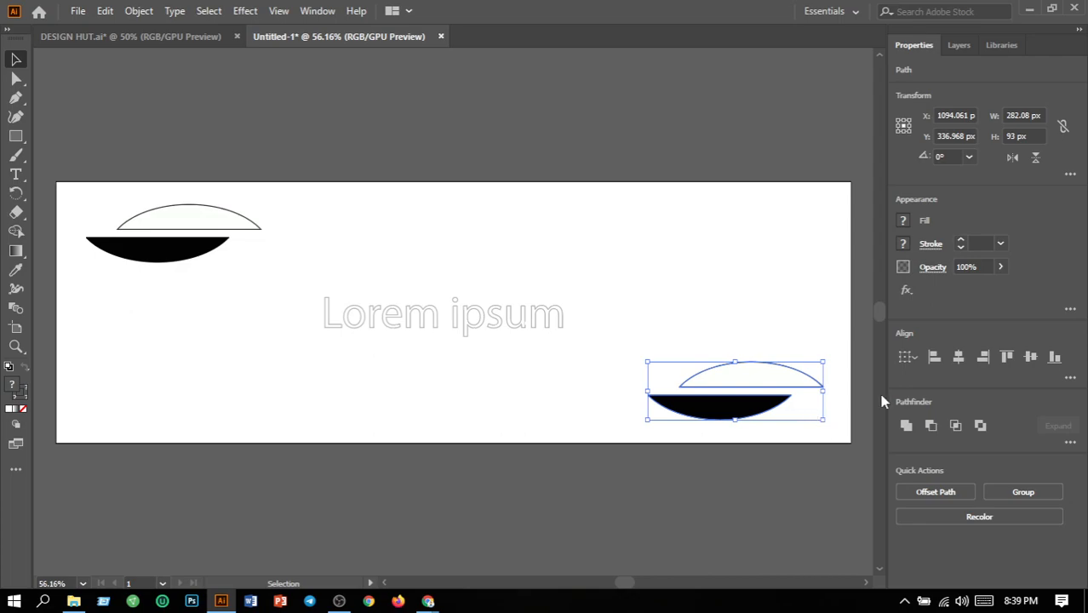
click(1002, 268)
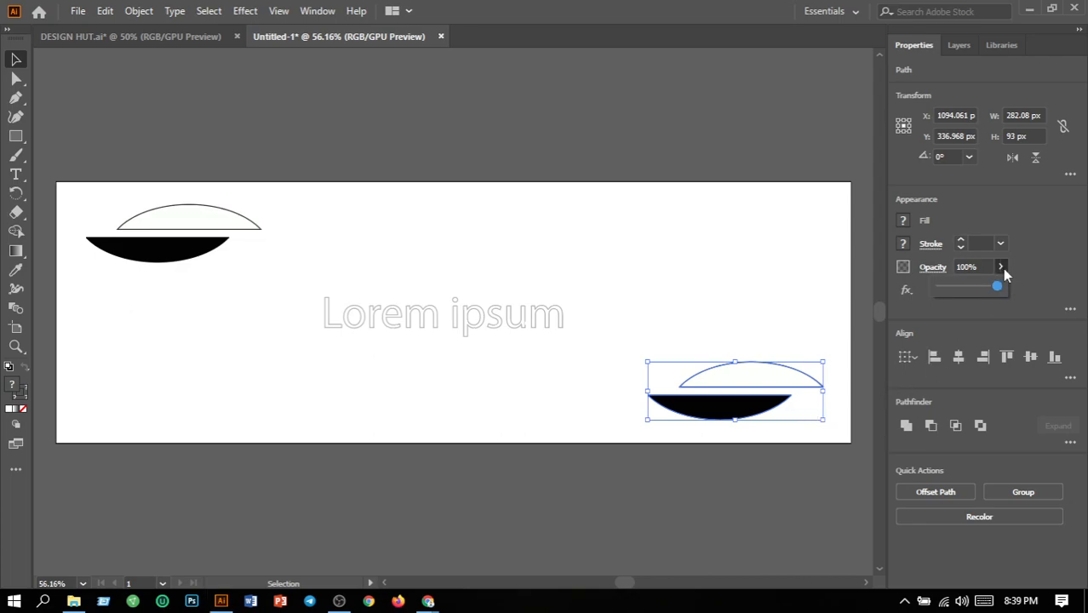
click(962, 288)
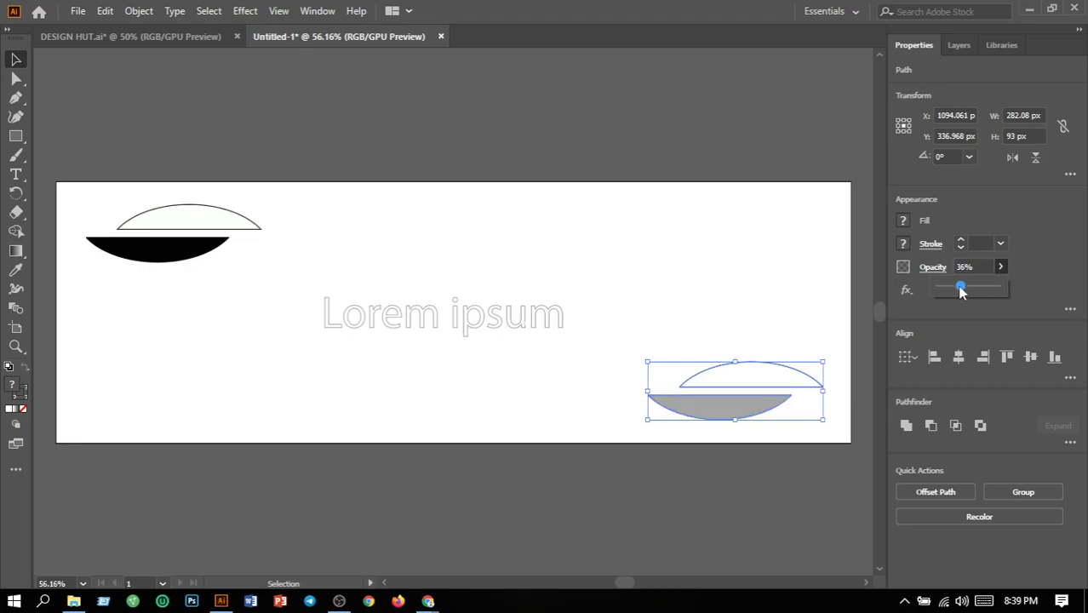
- Lower the opacity of the upper-left pair of arc shapes to 36% and deselect it
click(815, 312)
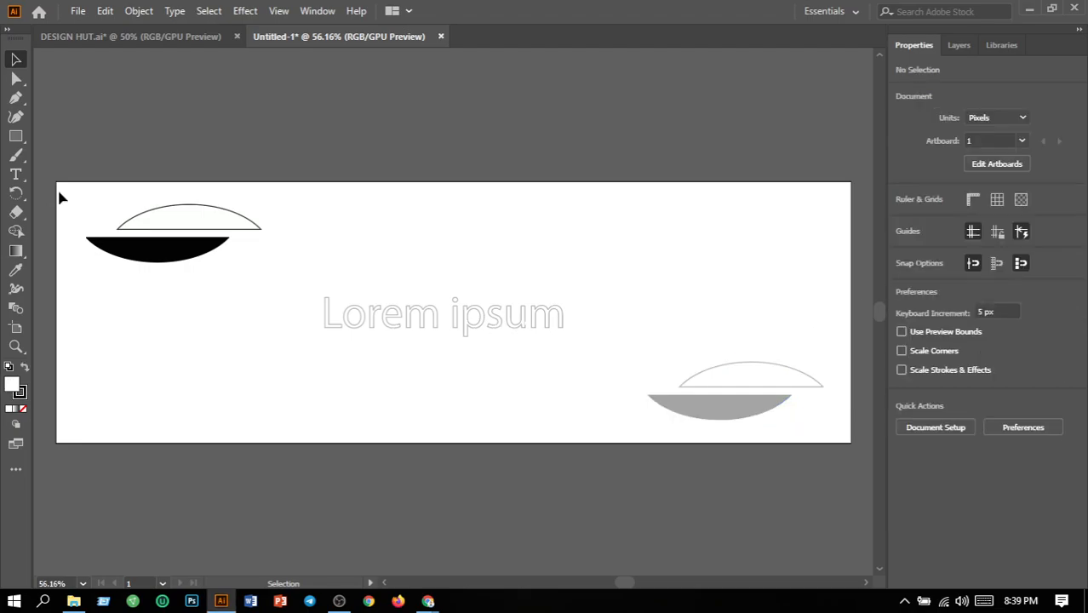
drag(90, 203, 290, 281)
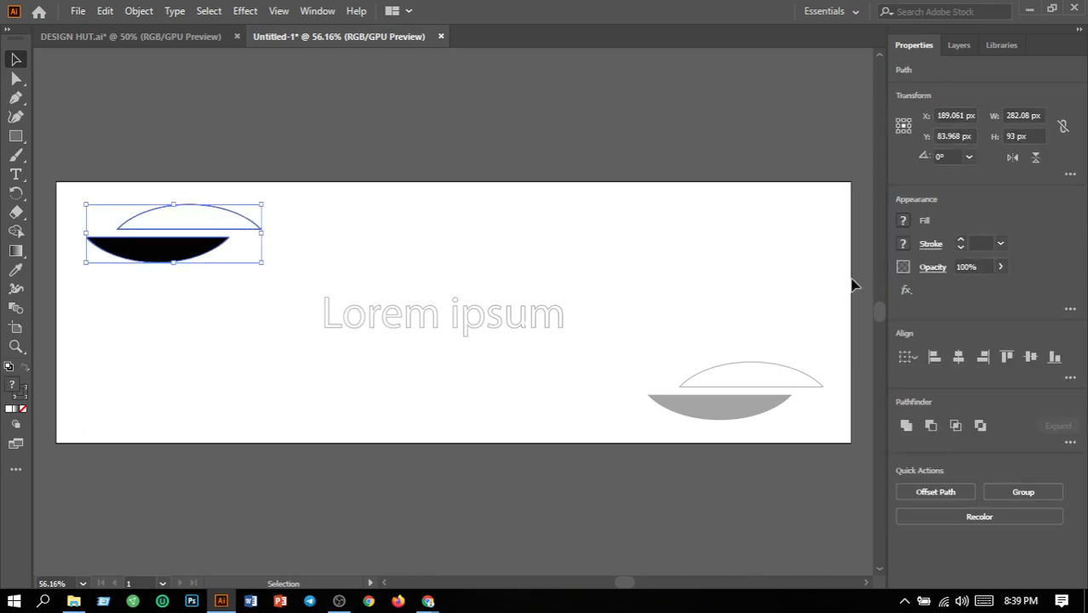
click(1000, 268)
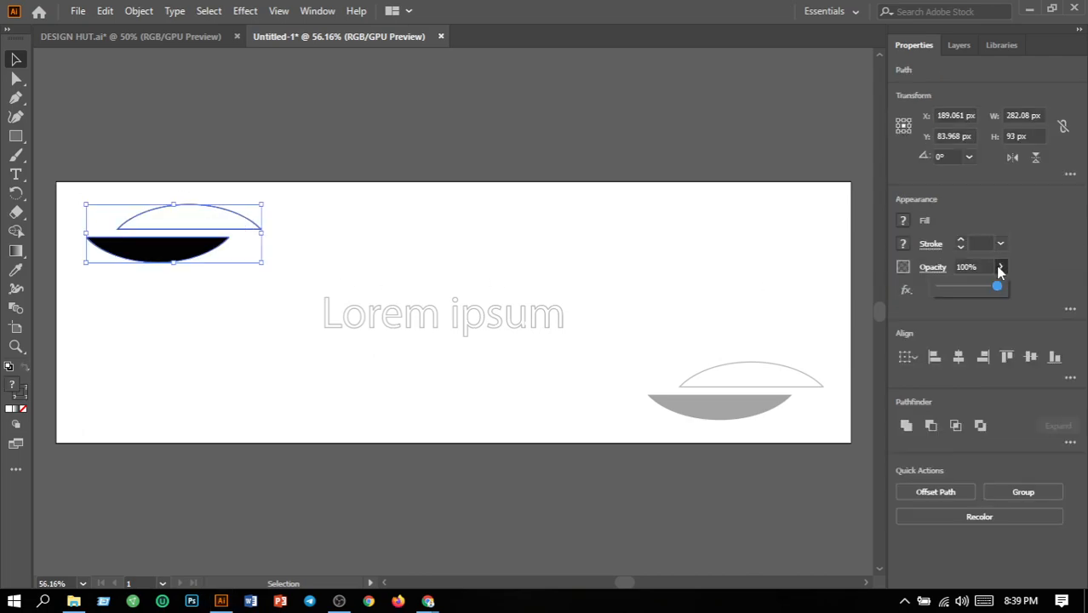
click(959, 287)
click(728, 249)
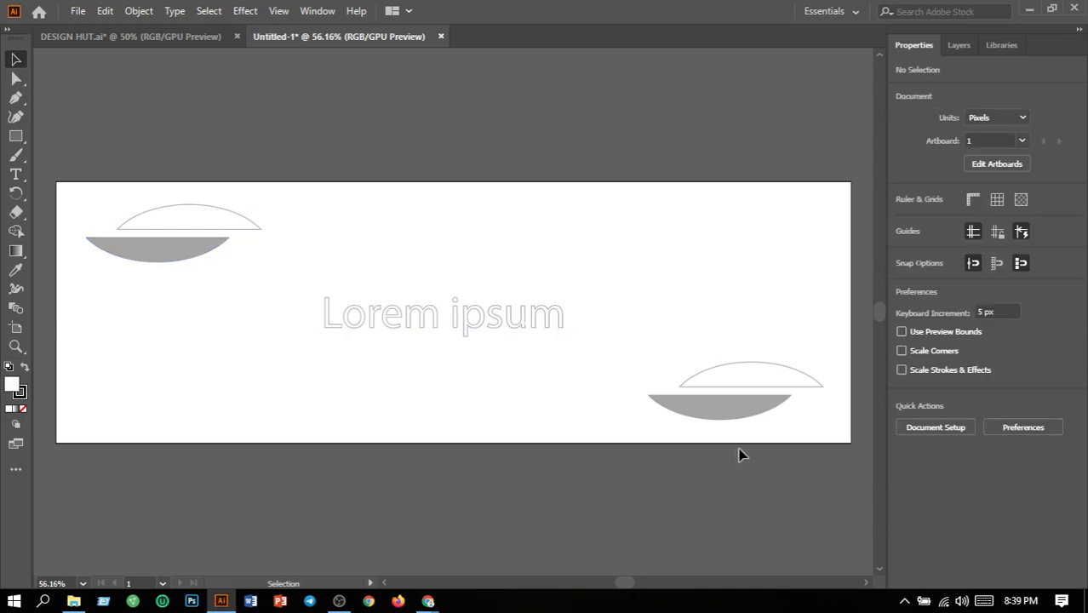
- Readjust the opacity of the upper-left pair of arc shapes to 33% and deselect it
drag(127, 189, 191, 299)
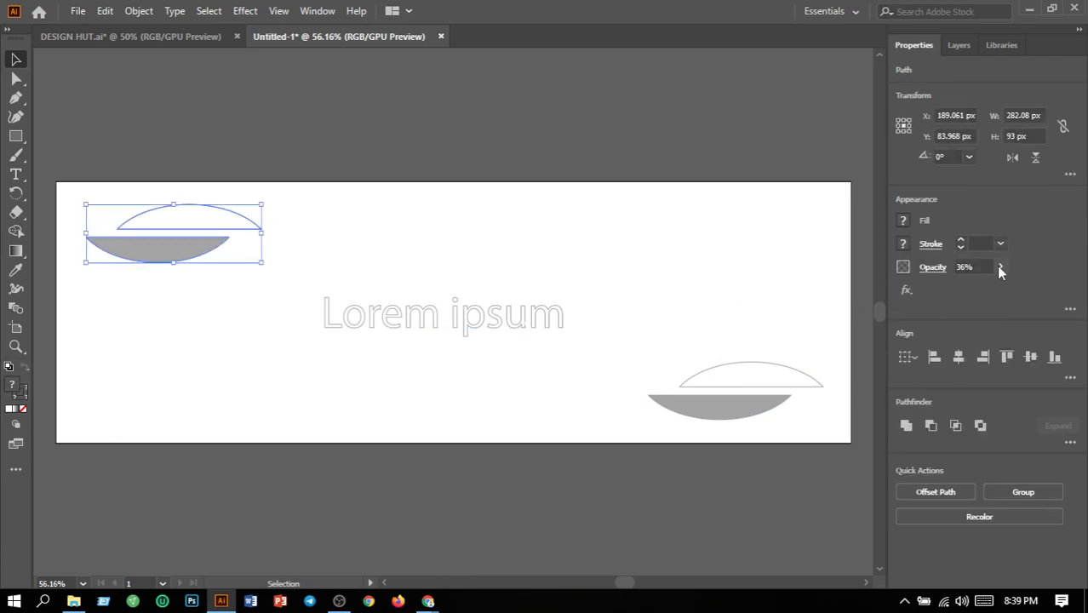
click(1001, 268)
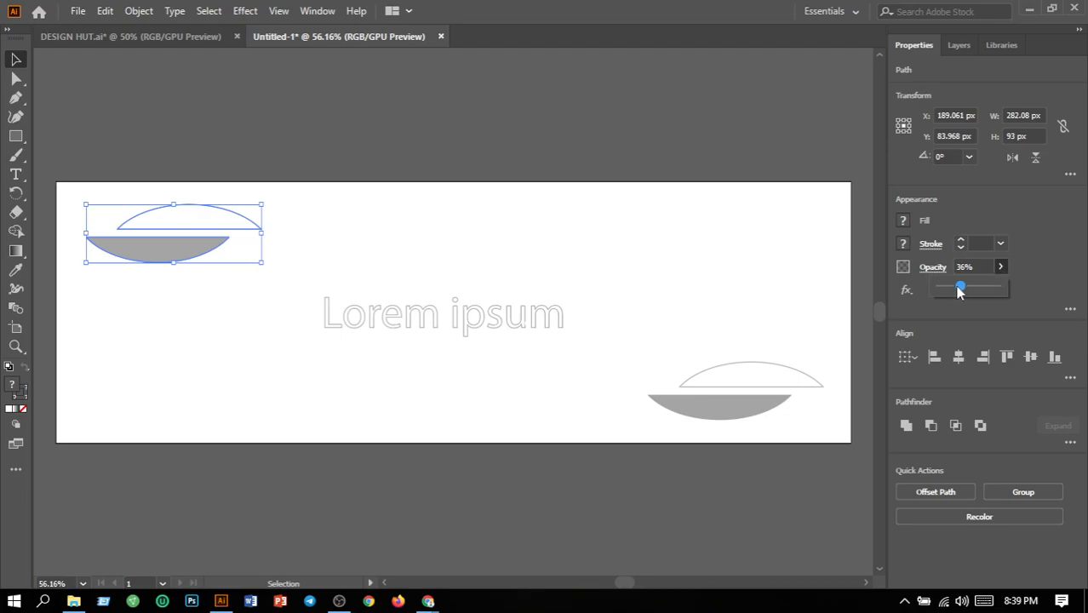
drag(959, 291, 953, 286)
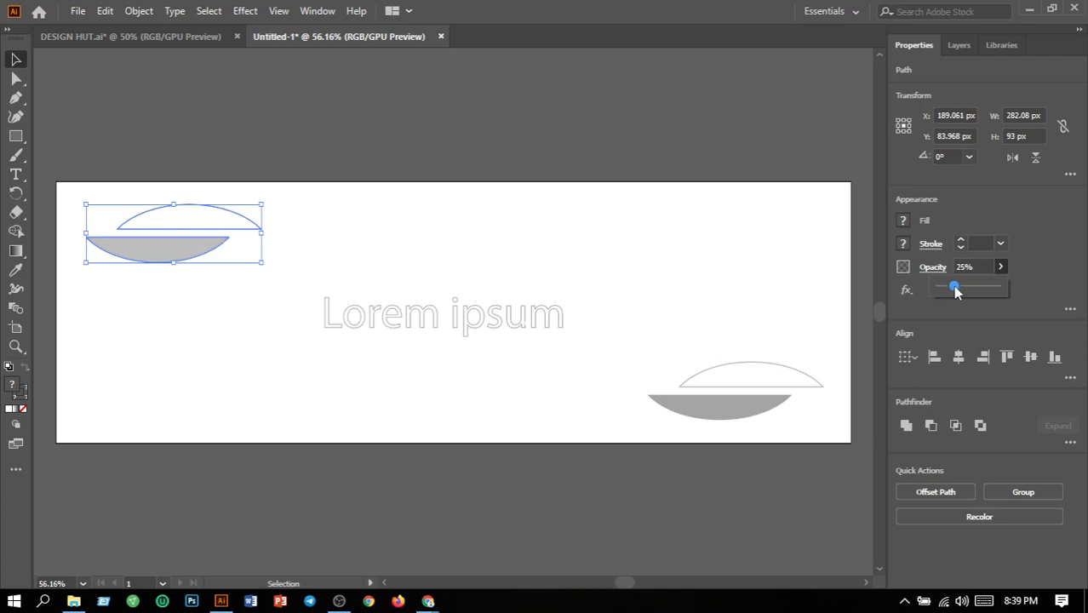
click(958, 286)
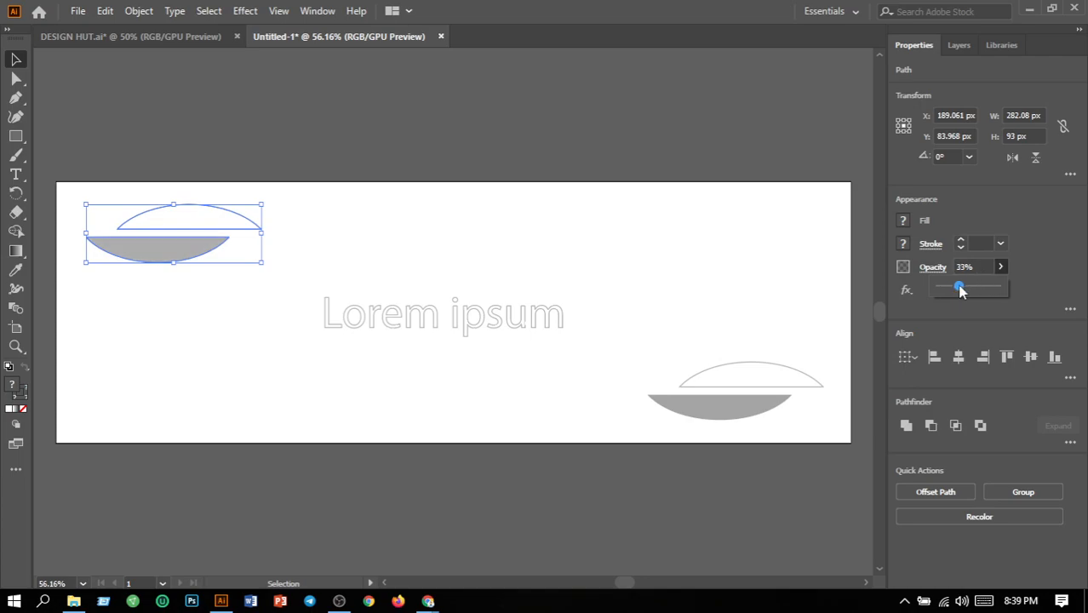
click(814, 292)
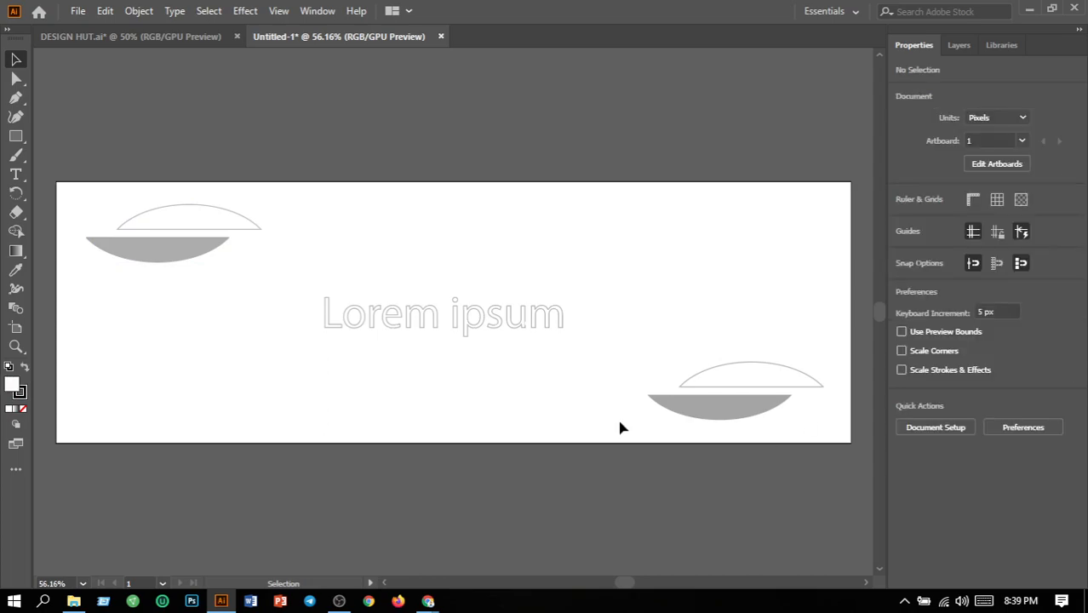
- Duplicate the centre "Lorem ipsum" text into the artboard's upper-right and lower-left corners
drag(263, 277, 628, 357)
alt+drag(556, 299, 760, 238)
click(652, 337)
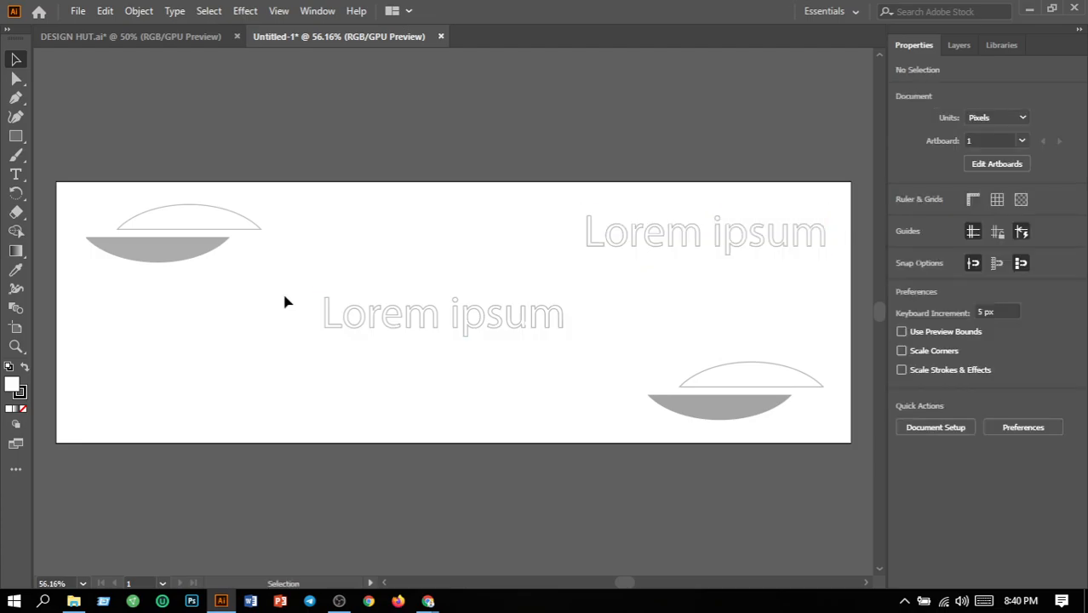
click(497, 331)
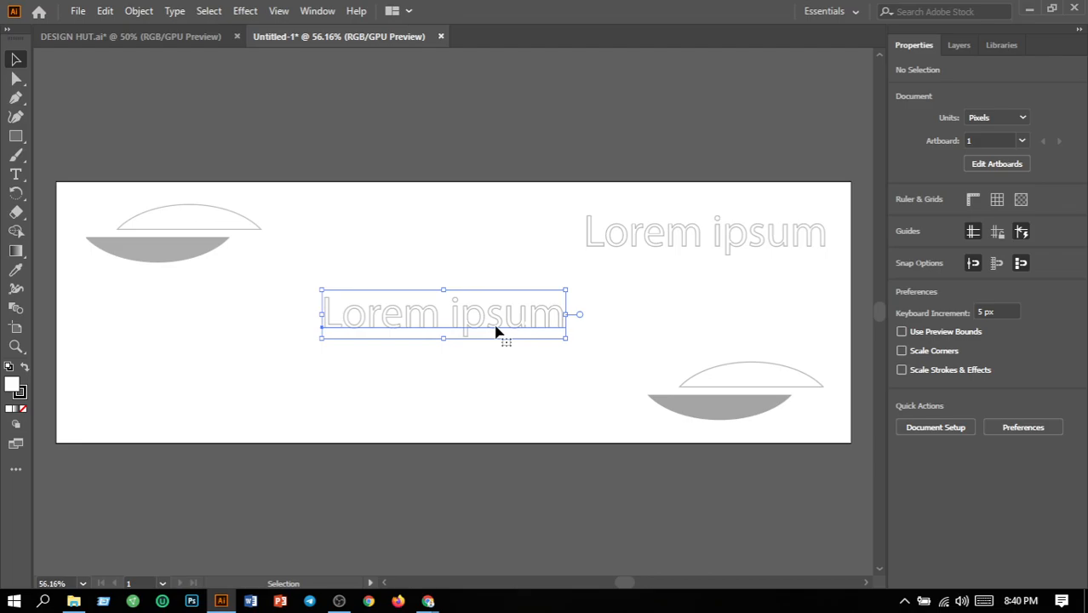
alt+drag(497, 331, 276, 407)
click(423, 403)
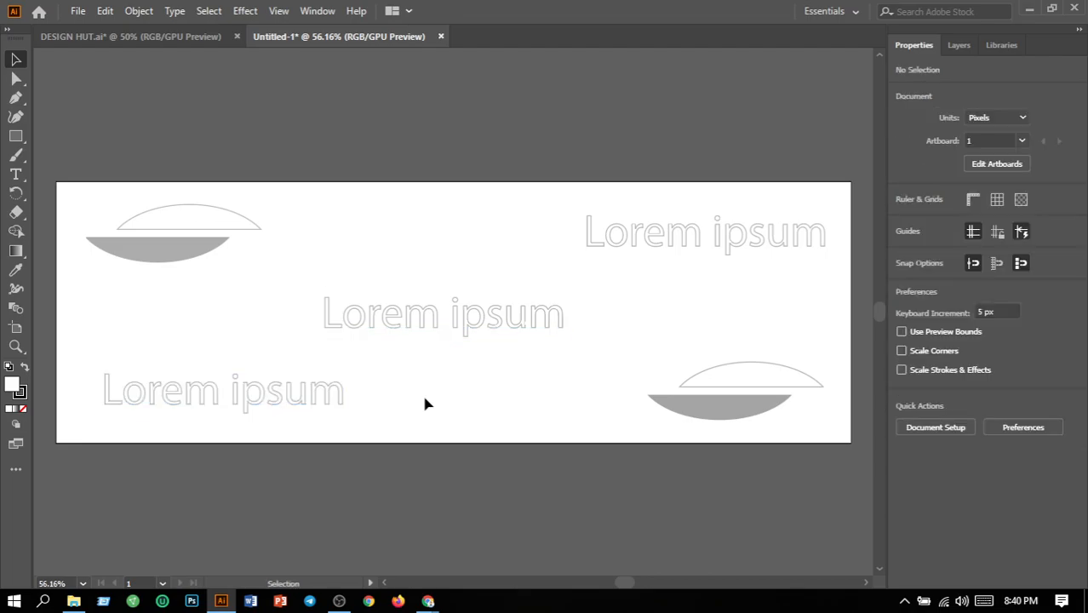
- Place further copies of the "Lorem ipsum" text over the arc shapes in the artboard's lower-right and upper-left corners
drag(333, 267, 544, 349)
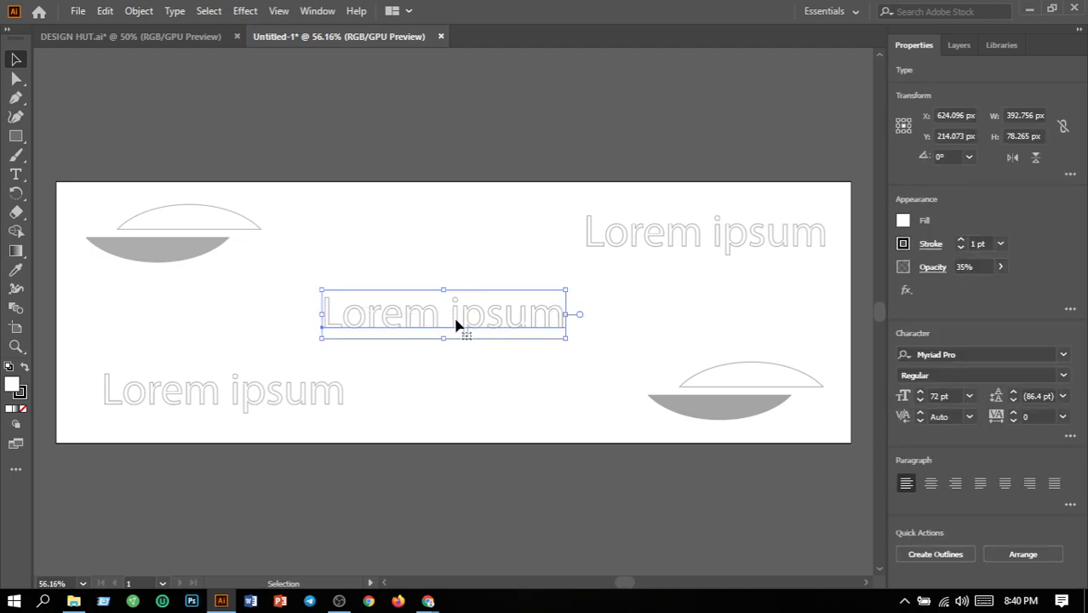
drag(456, 324, 696, 402)
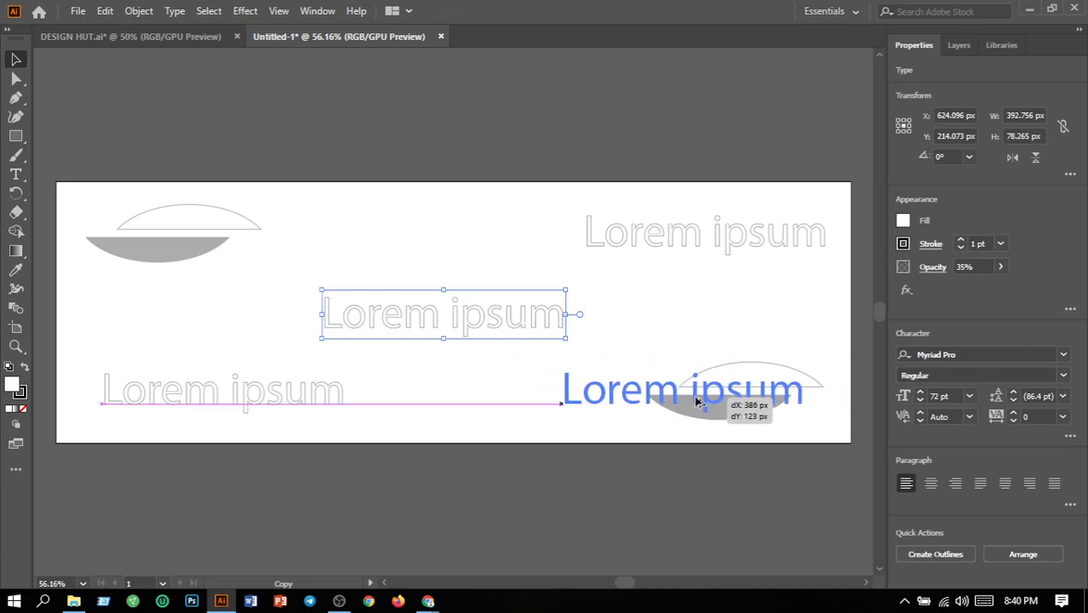
drag(695, 402, 696, 400)
click(494, 405)
drag(290, 289, 253, 247)
click(451, 273)
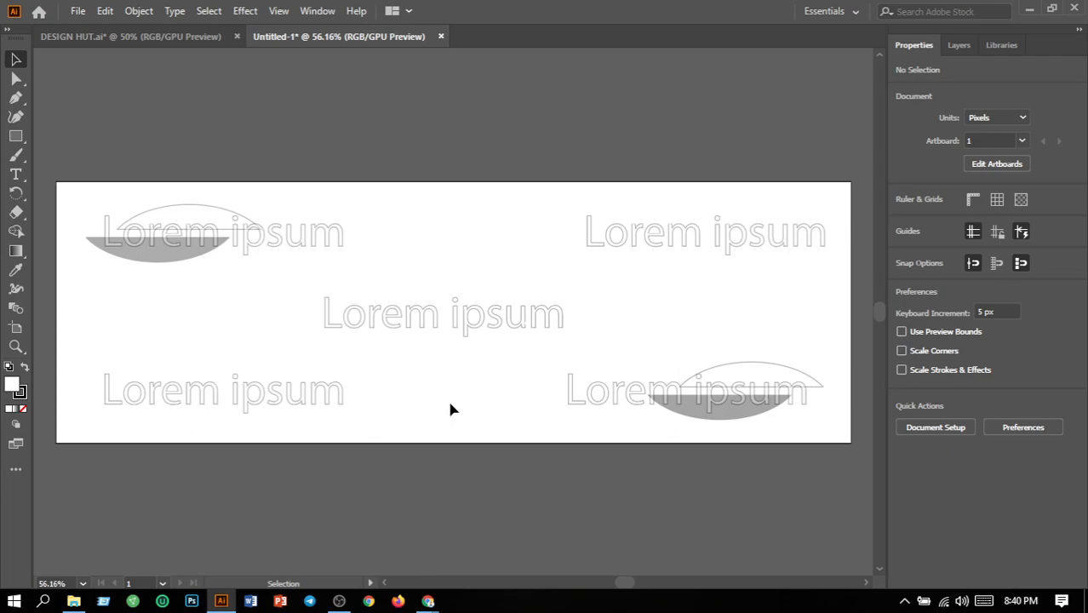
- Lower the opacity of all the arc shapes and "Lorem ipsum" texts together to 22% and deselect them
drag(76, 195, 819, 423)
click(1000, 262)
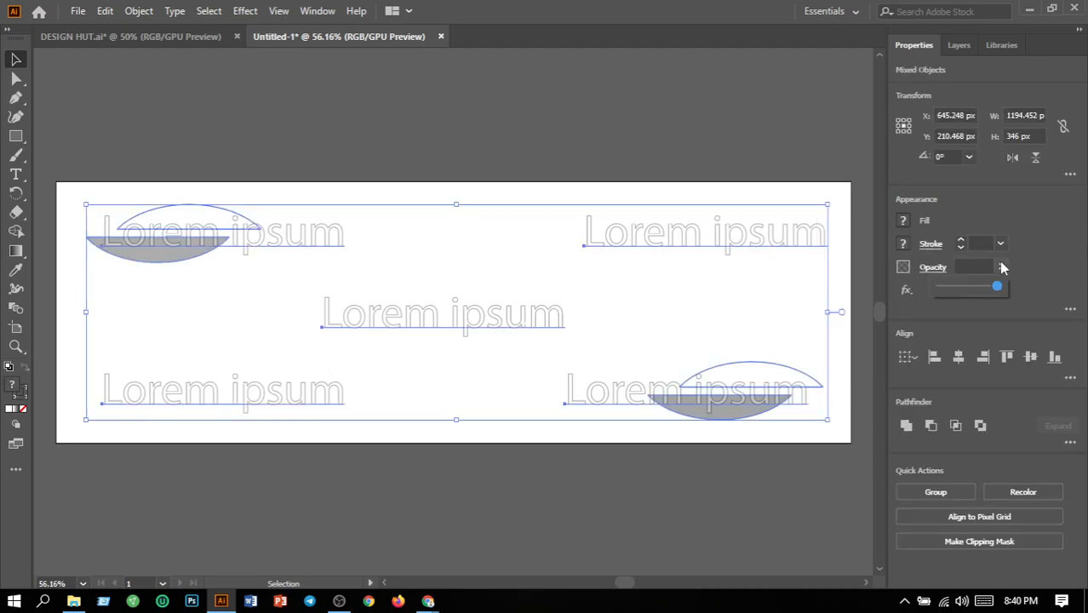
click(958, 289)
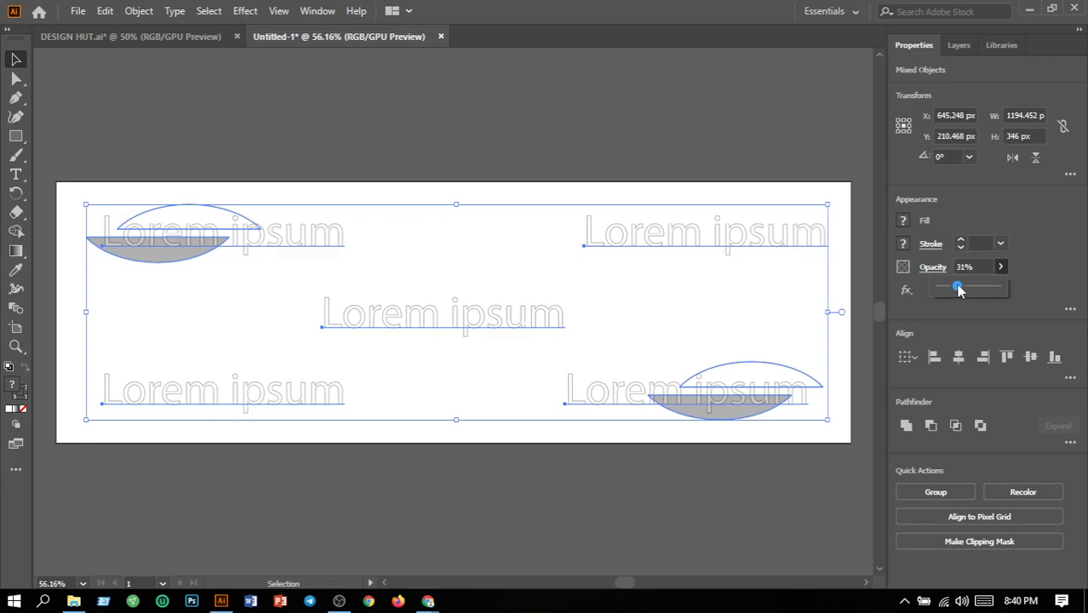
drag(959, 290, 953, 291)
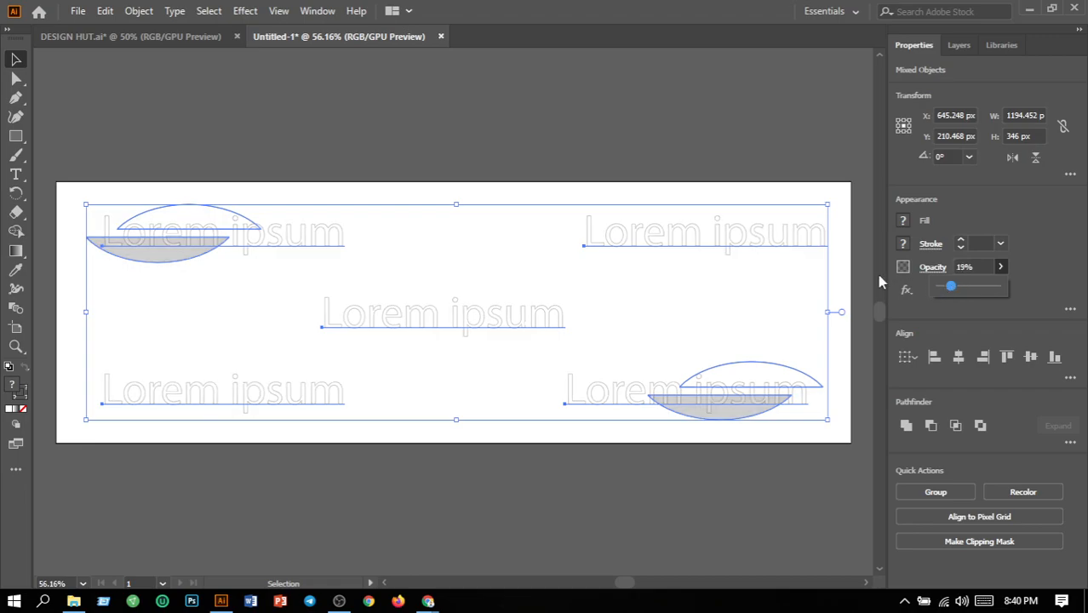
click(925, 274)
click(760, 171)
click(761, 174)
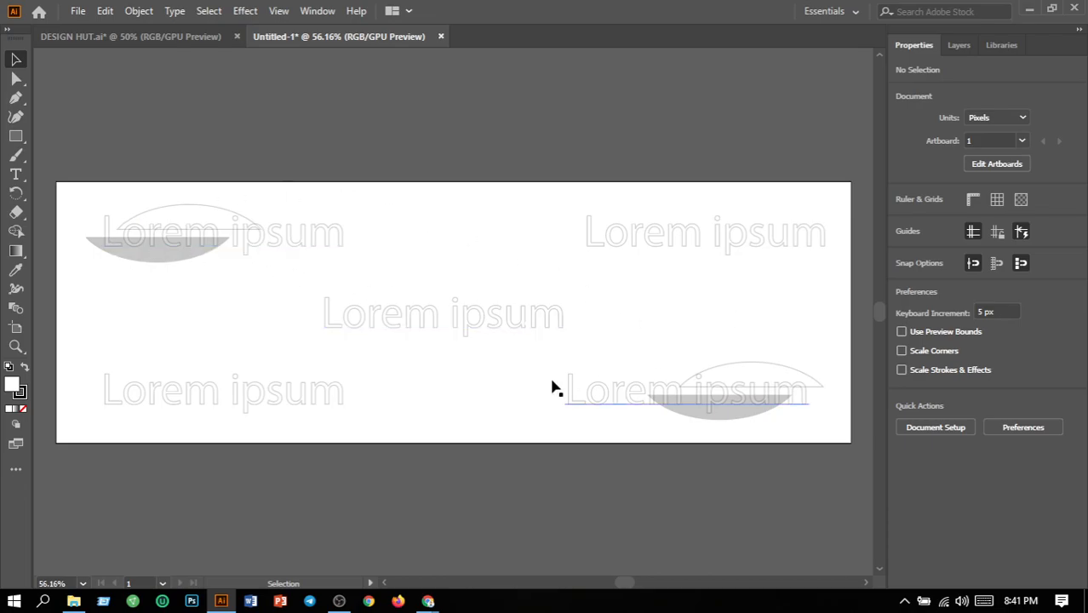
drag(72, 202, 819, 428)
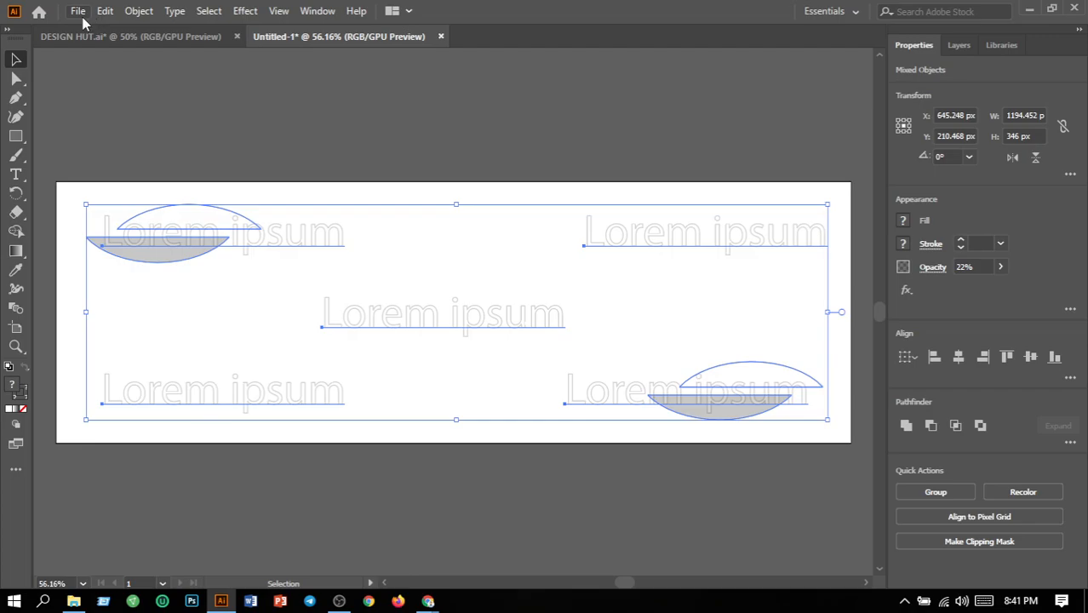
click(133, 13)
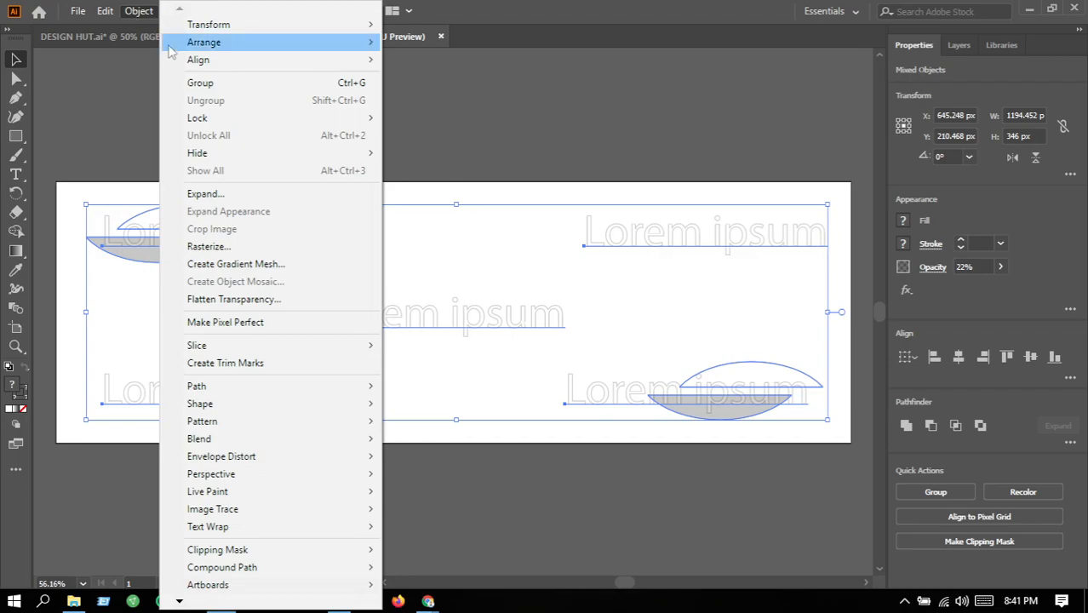
mouse_move(174, 60)
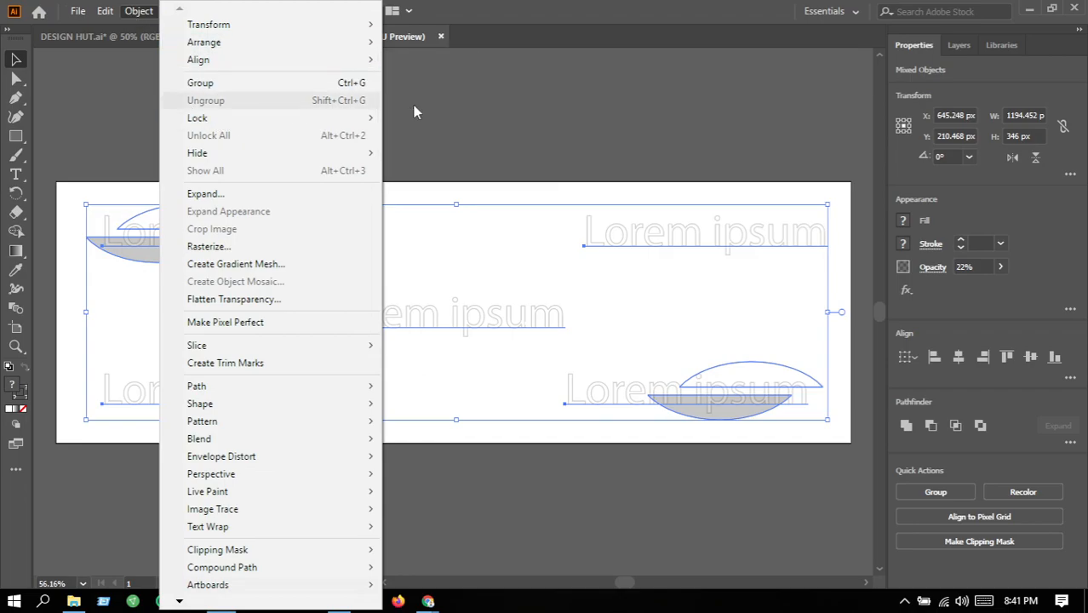
mouse_move(331, 117)
click(414, 119)
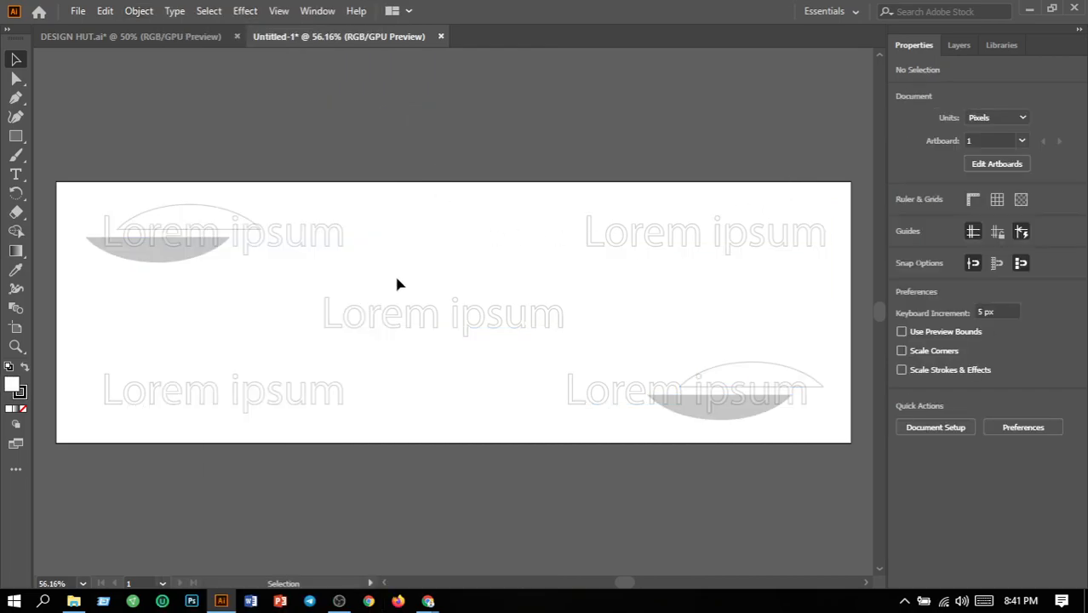
- Add the black heading text "TOPIC" near the artboard's top centre, replacing the placeholder words
click(14, 175)
click(72, 172)
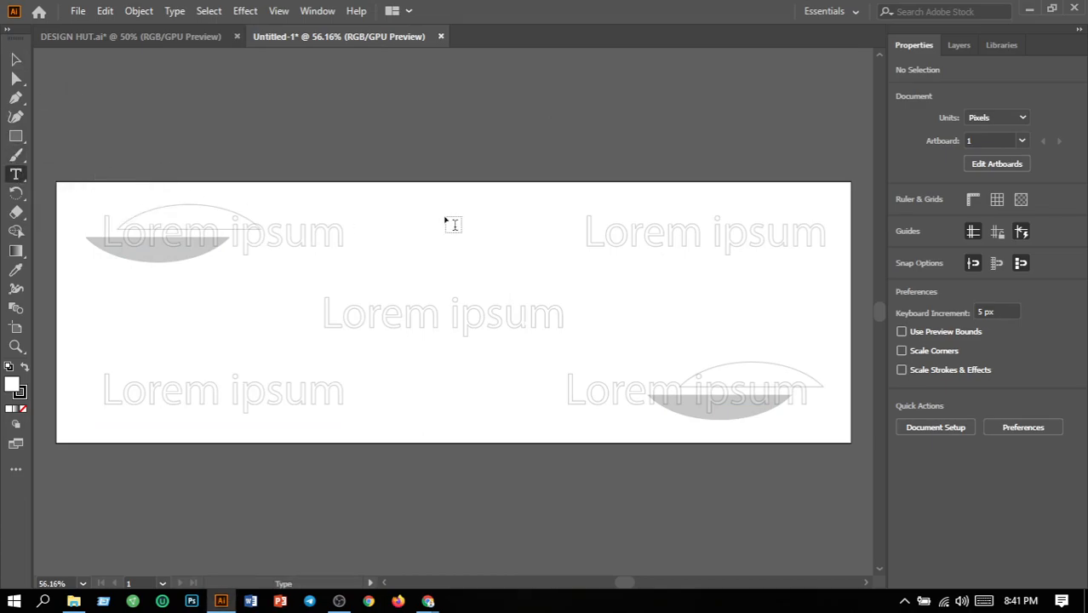
click(422, 225)
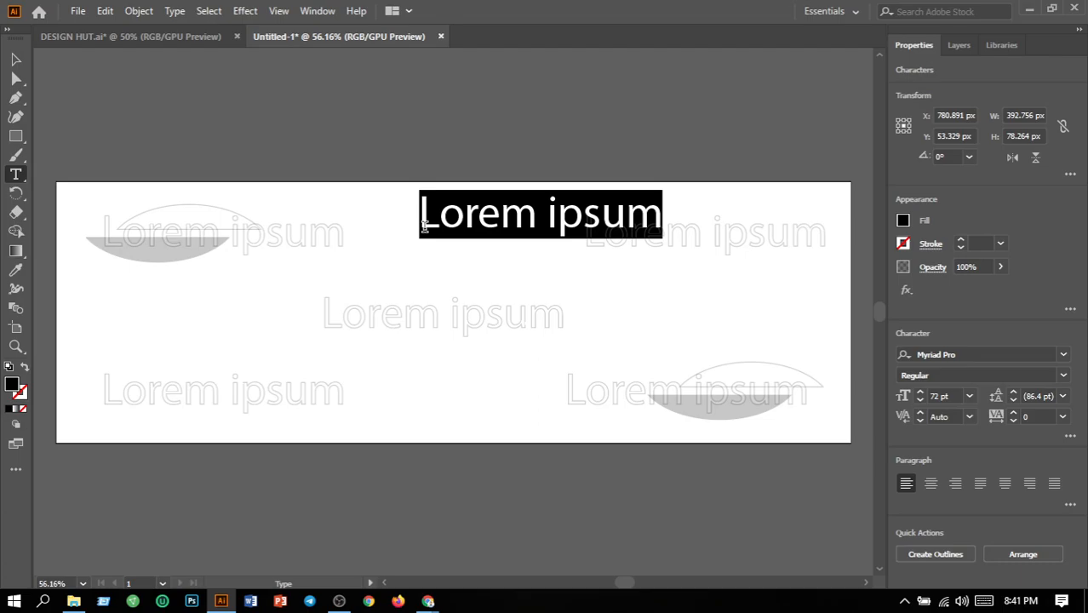
key(BackSpace)
text(TOPIC)
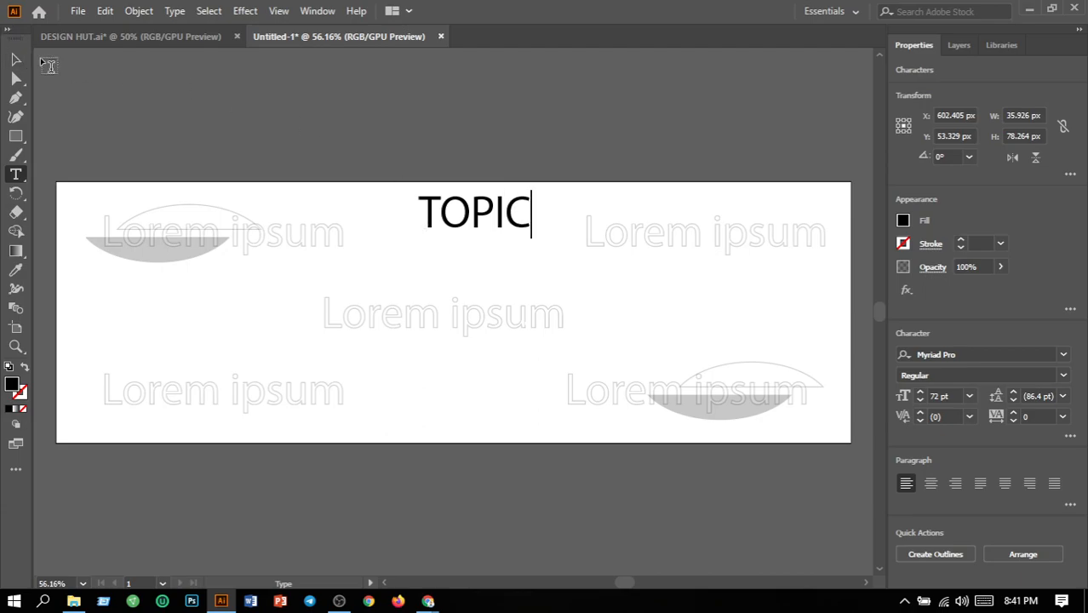
- Set the "TOPIC" heading's font size to 36 pt, move it slightly down and deselect it
drag(423, 202, 607, 255)
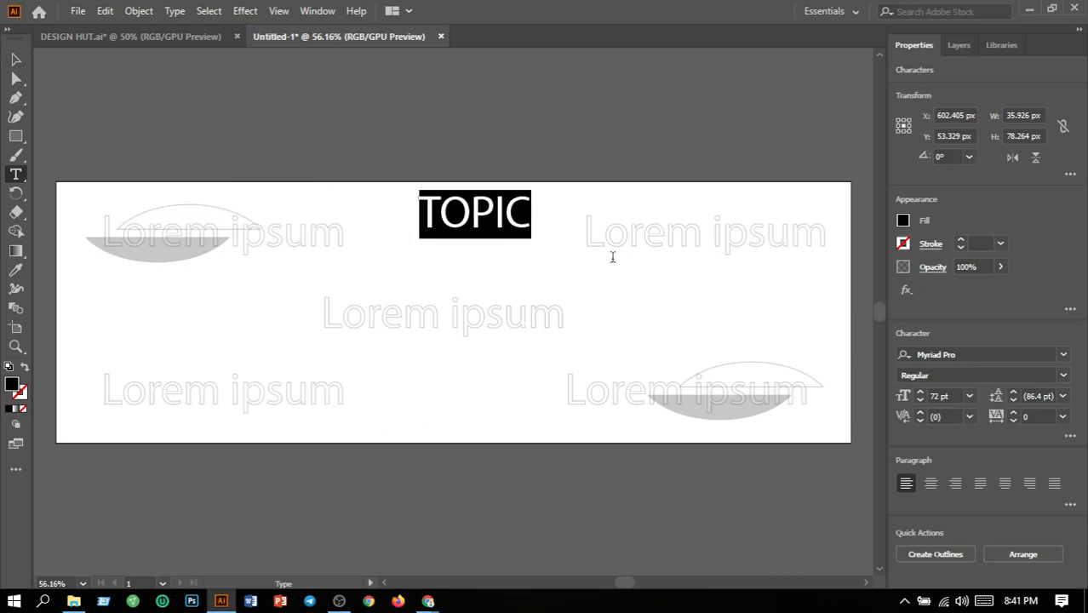
click(968, 397)
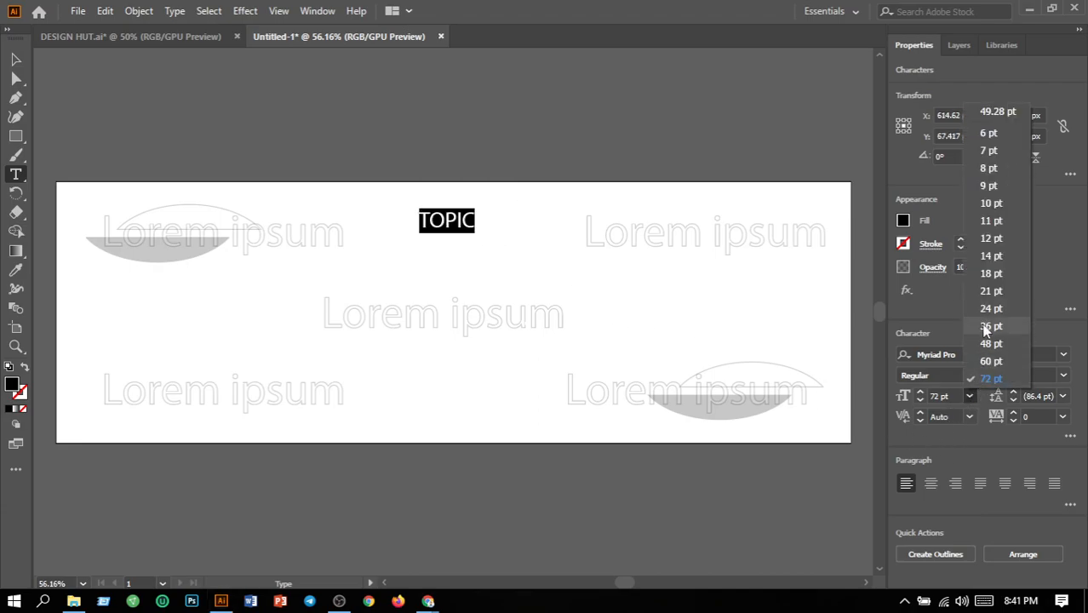
click(991, 326)
key(ctrl+shift+a)
click(13, 64)
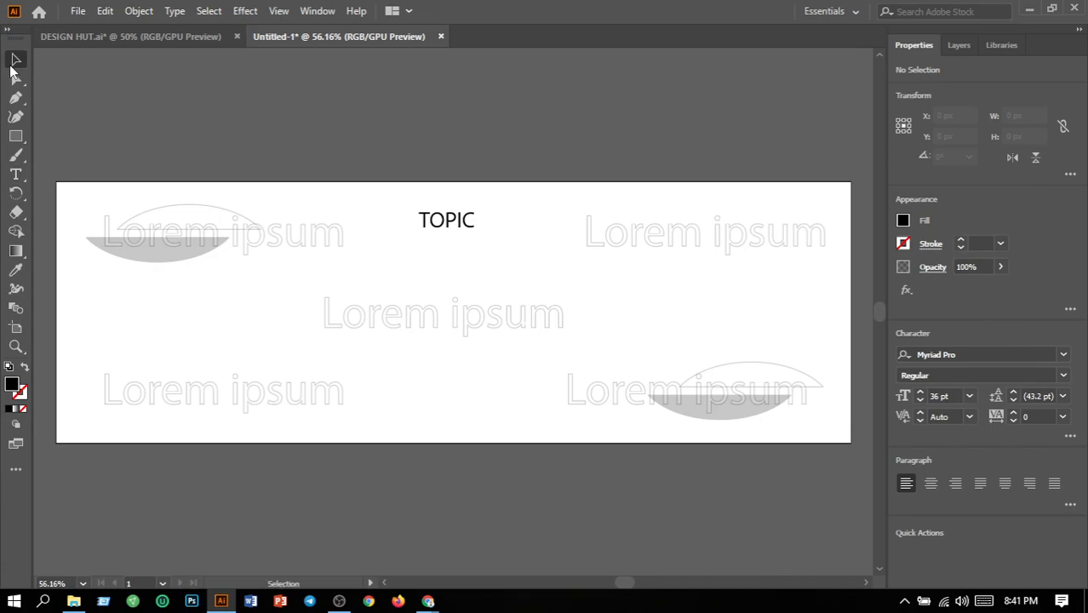
drag(444, 233, 441, 245)
key(ctrl+shift+a)
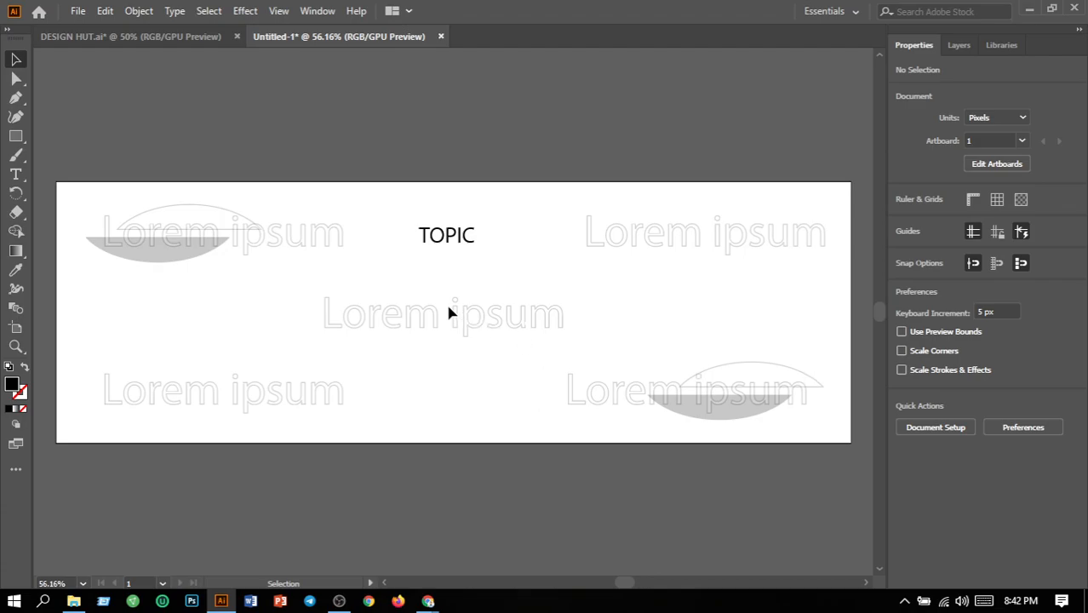
- Draw a 14 pt area text box about 1055 x 232 px below the "TOPIC" heading
click(13, 176)
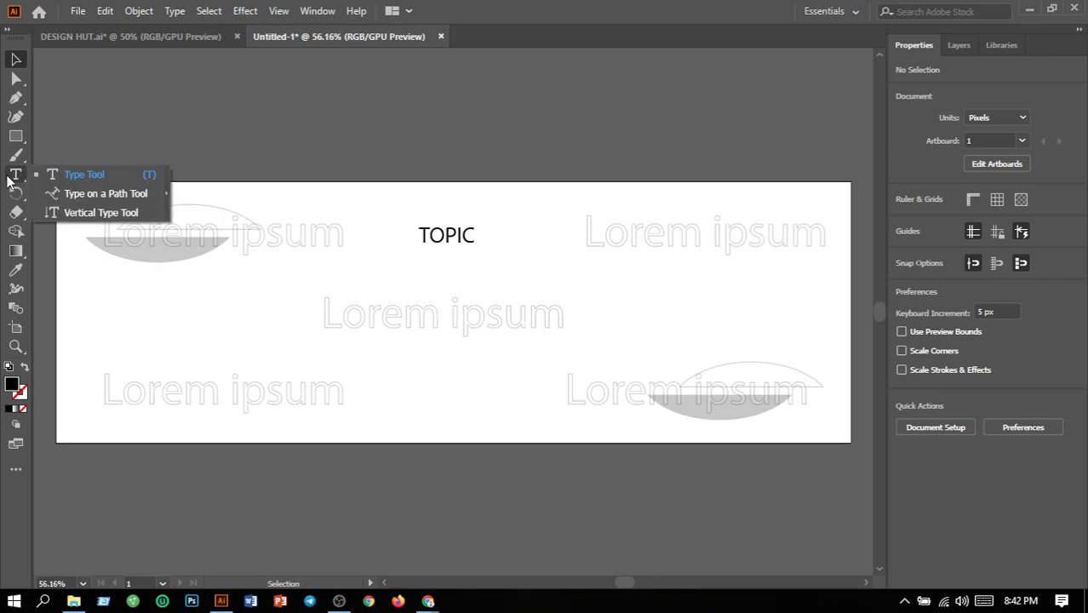
click(85, 175)
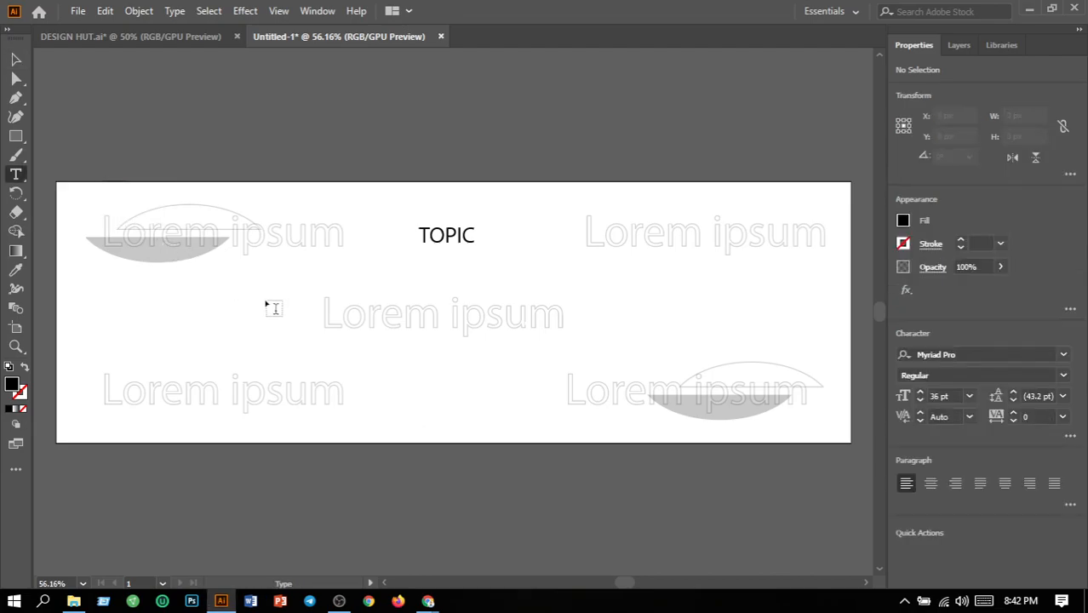
click(971, 398)
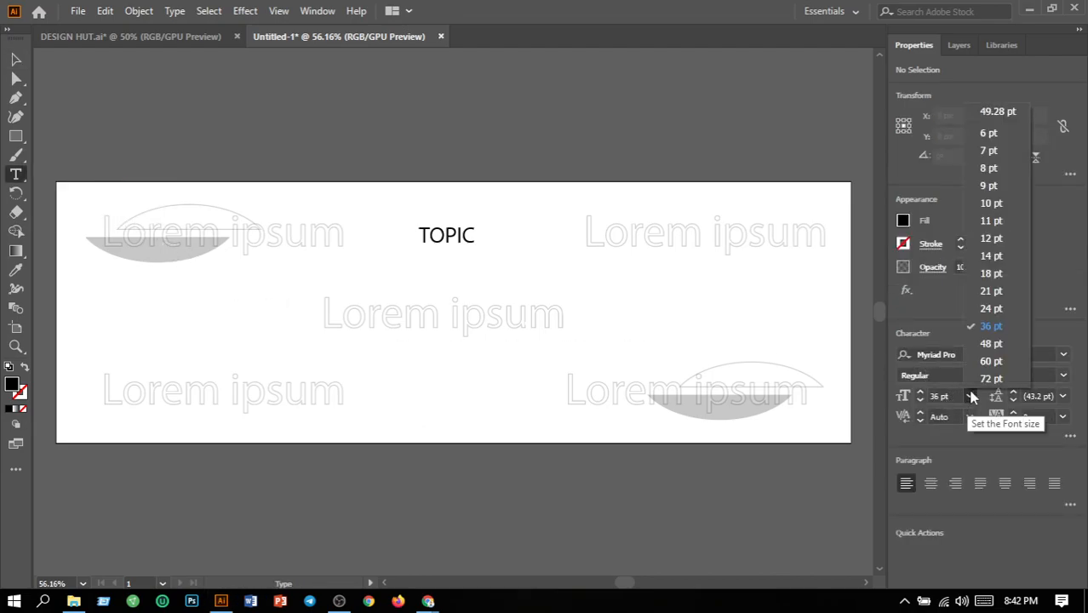
click(983, 255)
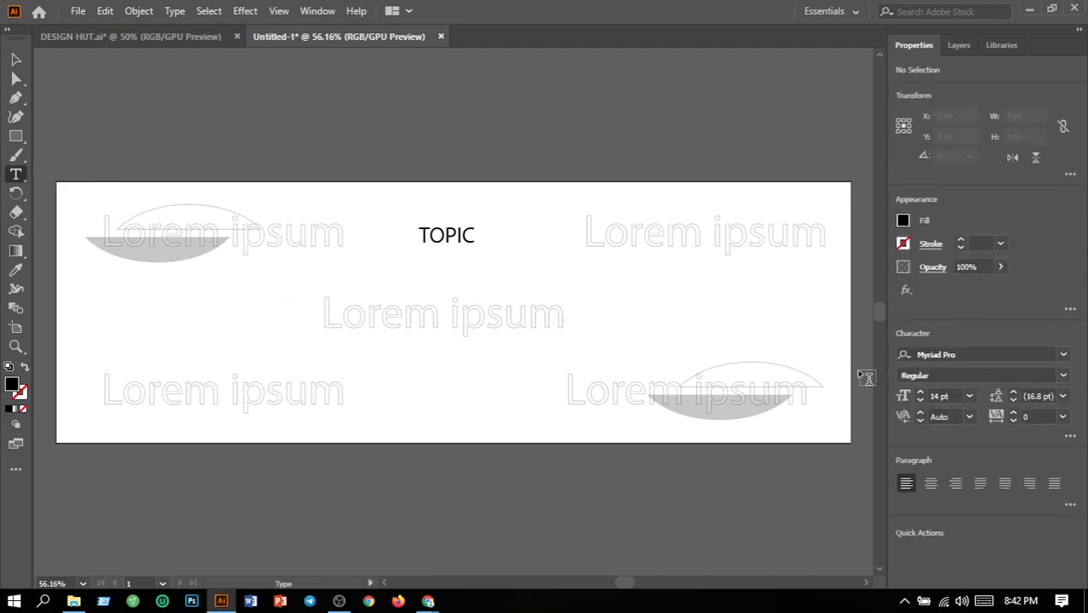
drag(130, 270, 784, 411)
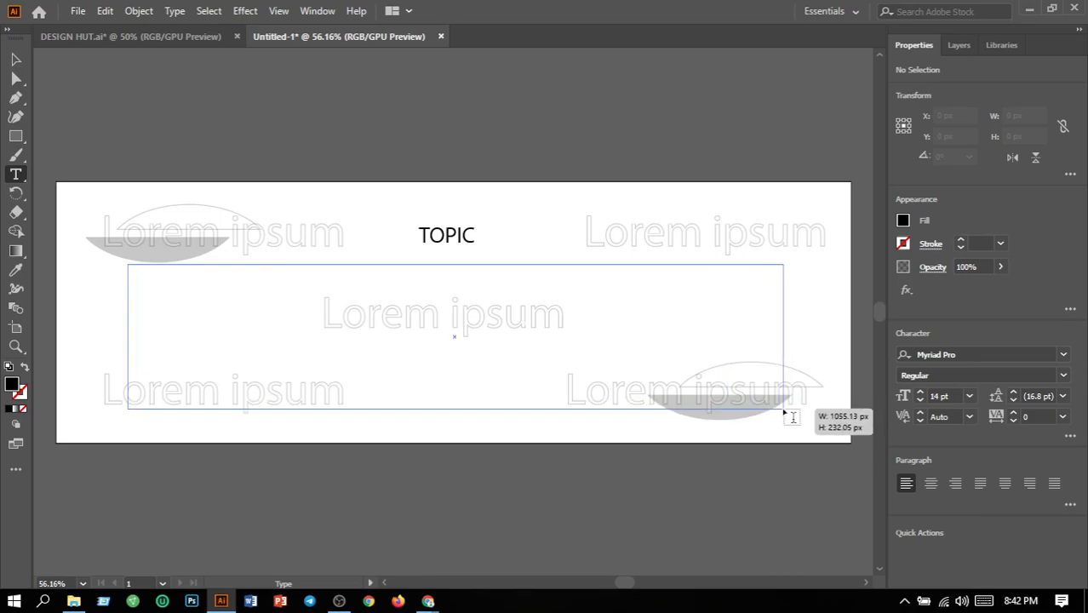
- Centre-align the placeholder paragraphs in the new body text box and move the box down 10 px
drag(784, 412, 783, 413)
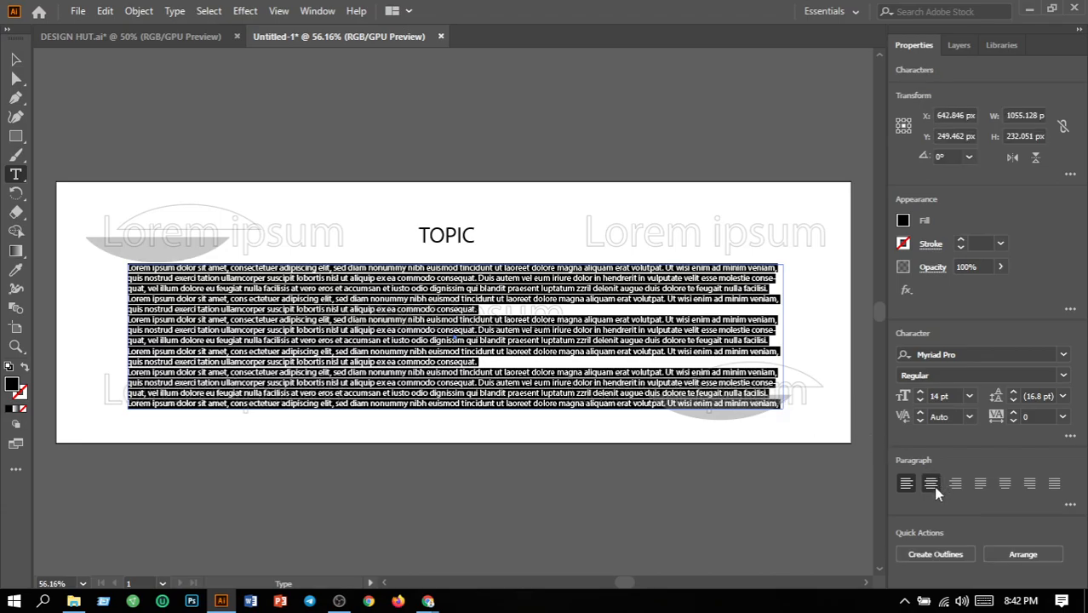
click(931, 484)
key(Escape)
click(326, 220)
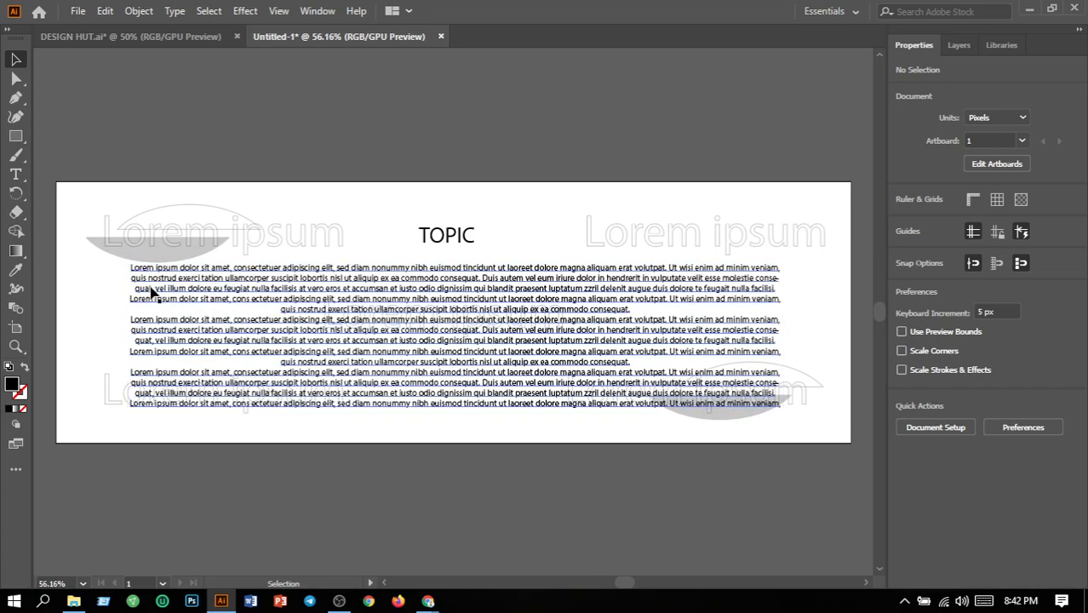
drag(162, 285, 163, 291)
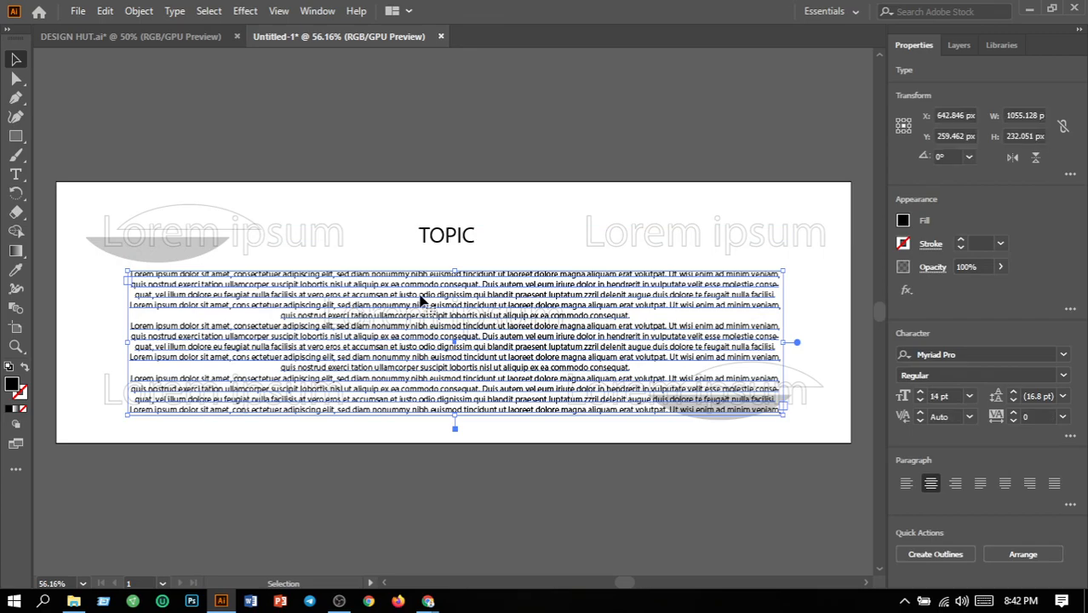
- Give the body text a 1 pt black stroke and a near-white #FCFCFC fill, and deselect it
click(1001, 245)
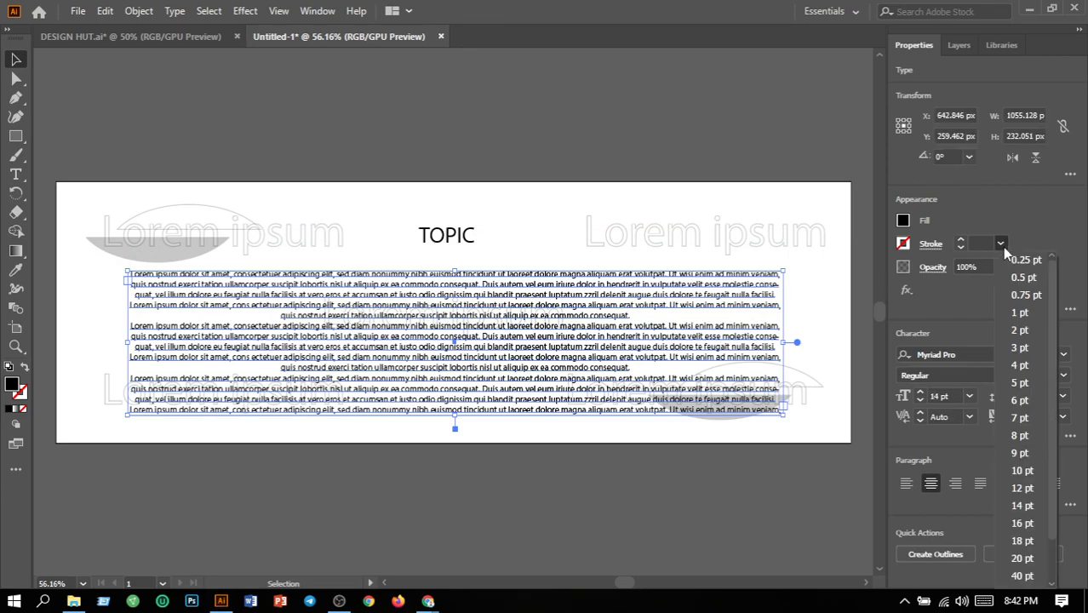
click(1020, 313)
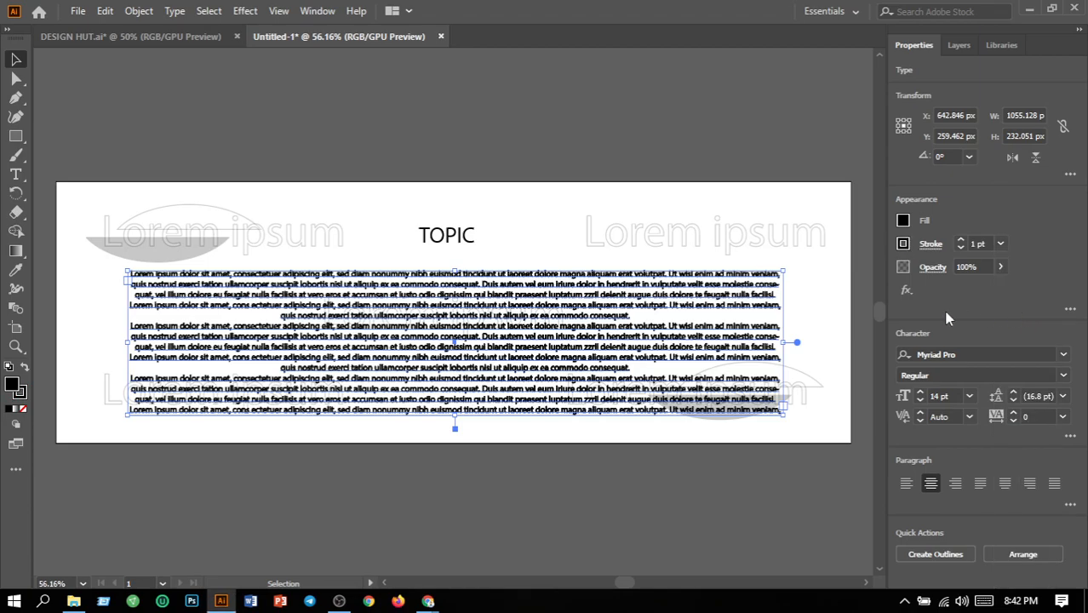
double_click(13, 389)
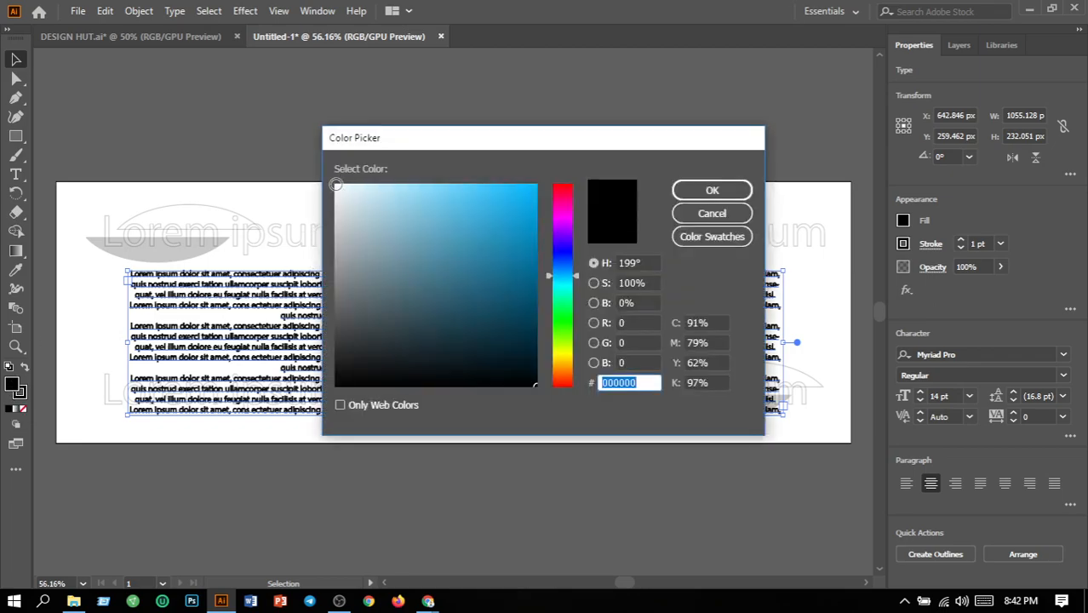
click(336, 184)
click(704, 196)
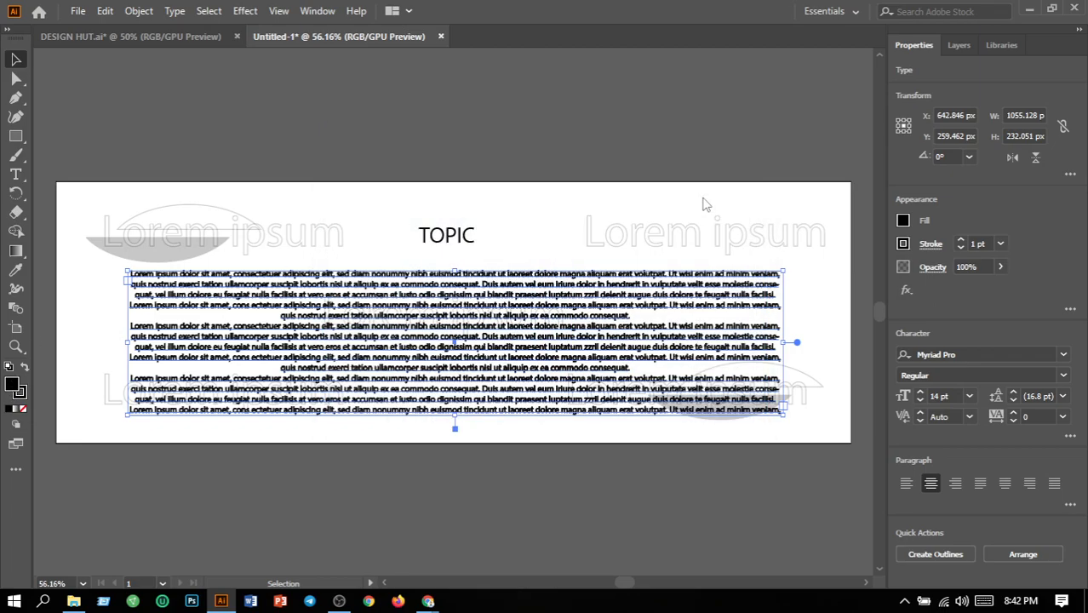
click(669, 231)
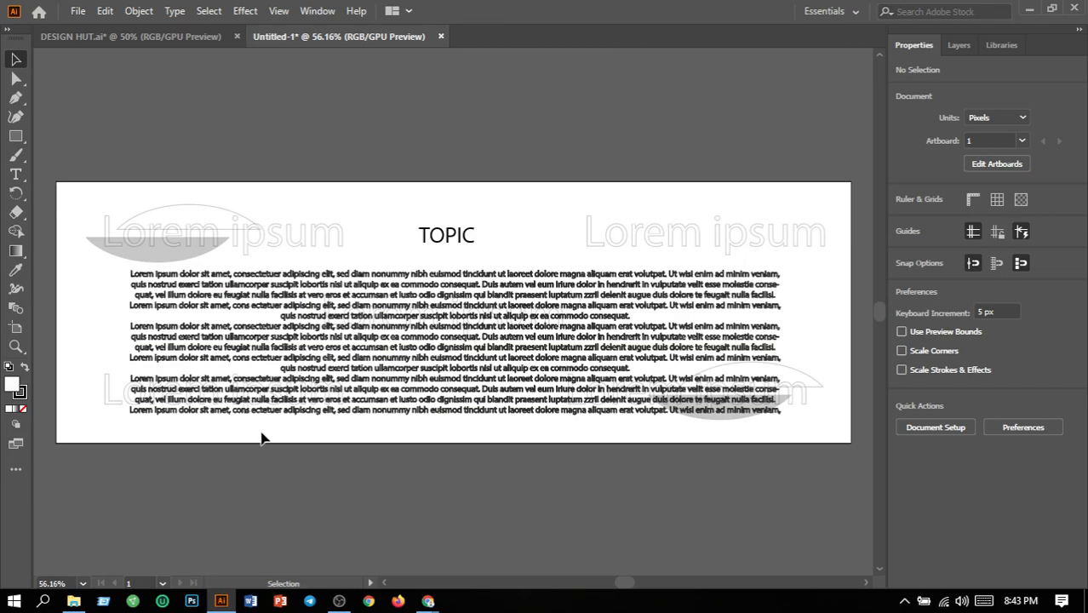
- Switch to the DESIGN HUT.ai document, clear the selection of the arc shapes and save the file
click(149, 43)
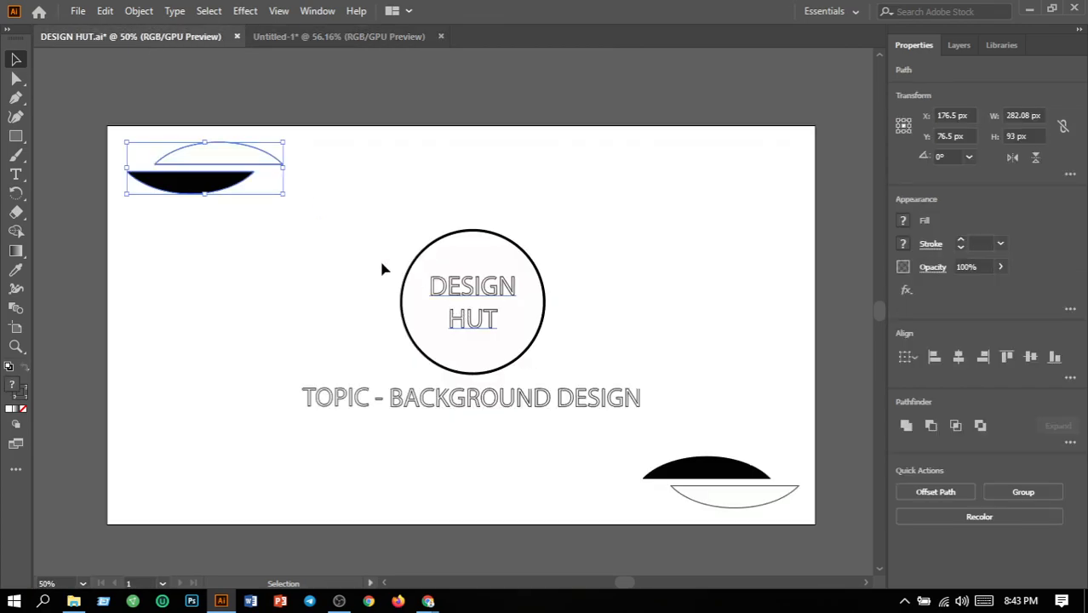
click(317, 248)
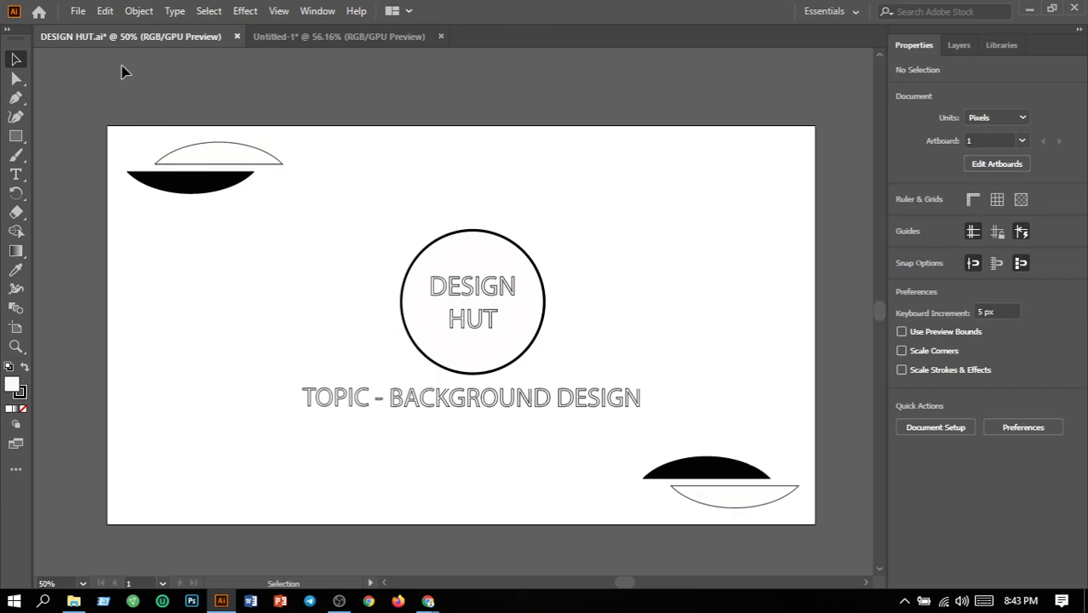
click(78, 12)
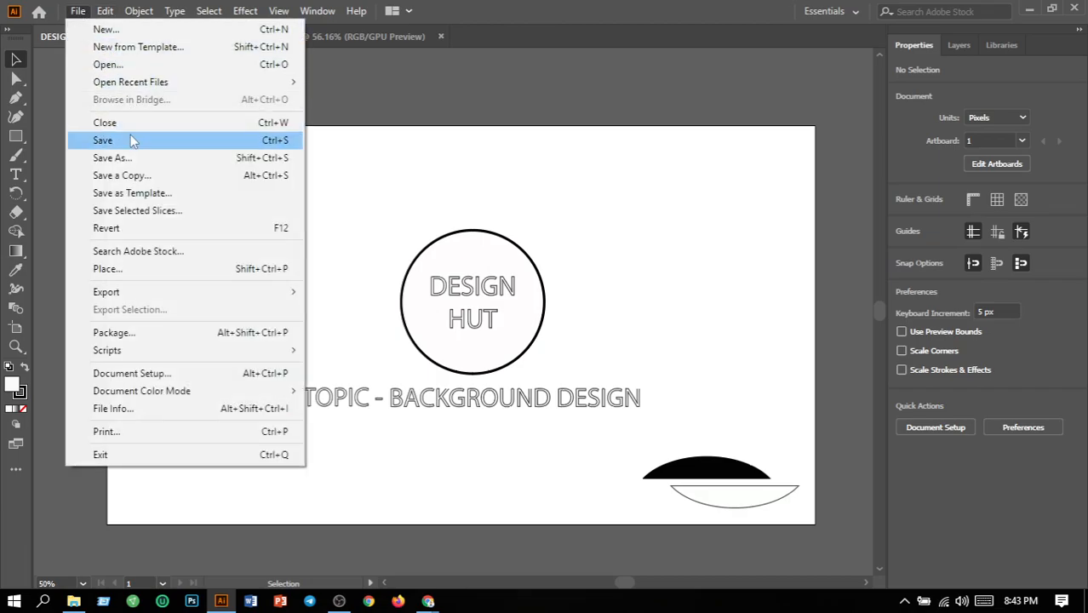
click(132, 145)
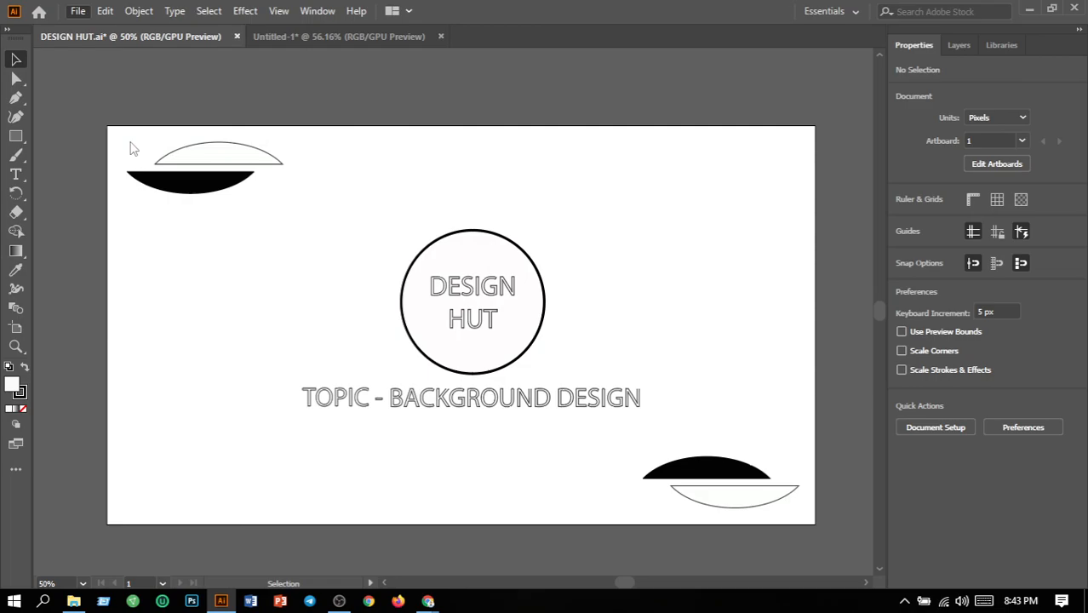
- Export all artboards of DESIGN HUT as PNG using the artboard bounds, replacing the existing DESIGN HUT-01.png
click(79, 13)
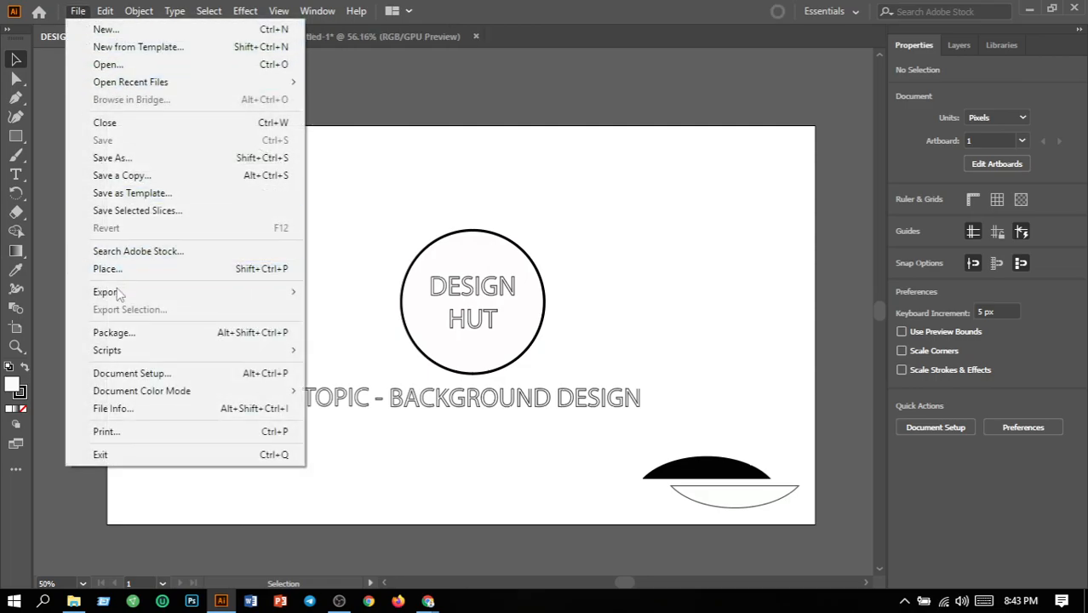
mouse_move(126, 298)
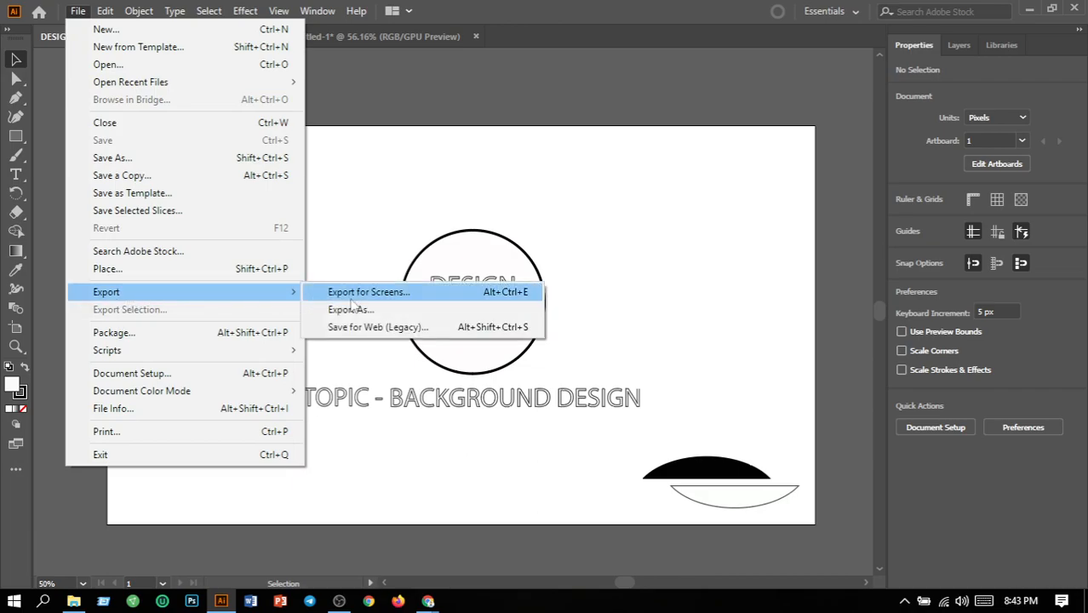
click(349, 310)
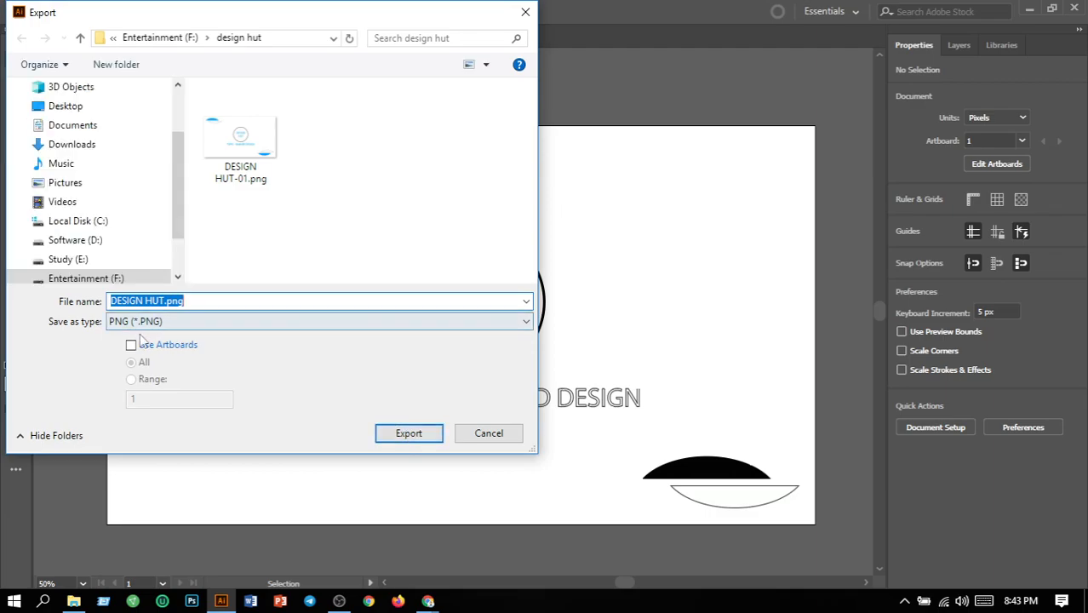
click(131, 345)
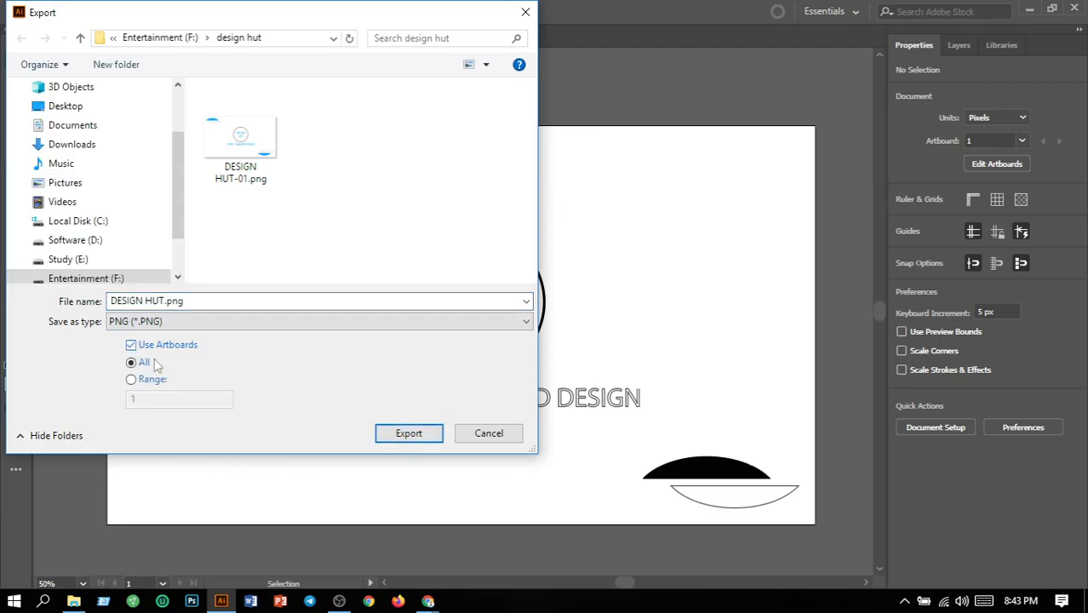
click(417, 435)
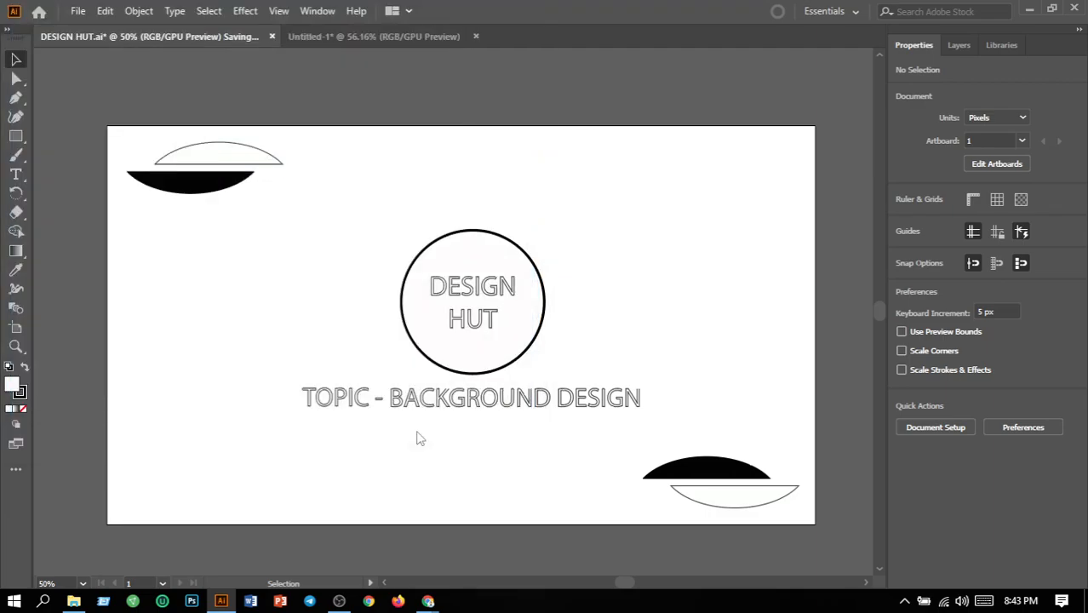
click(554, 543)
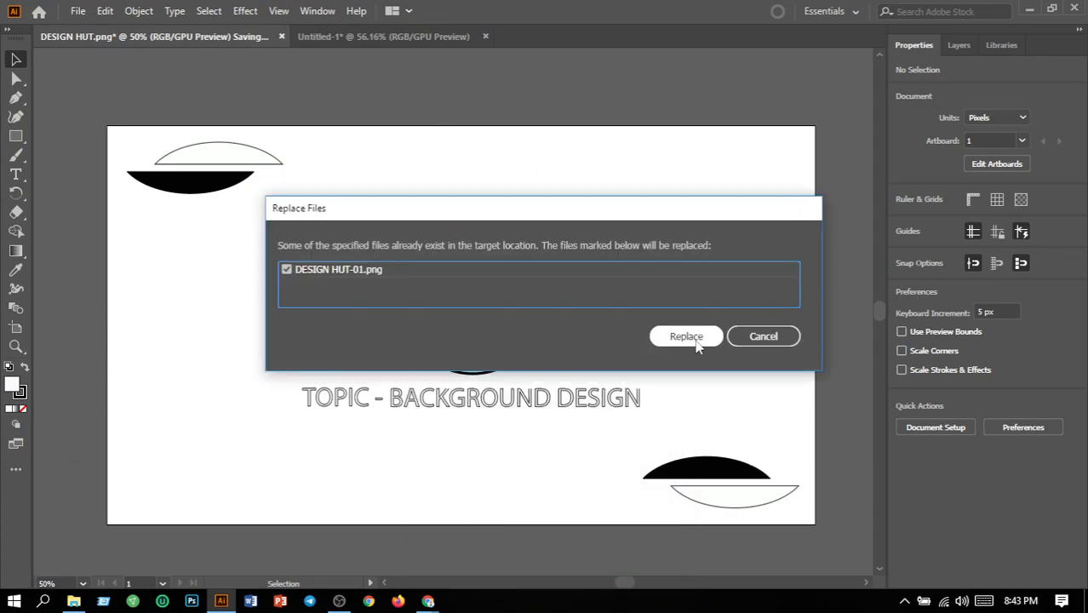
click(695, 337)
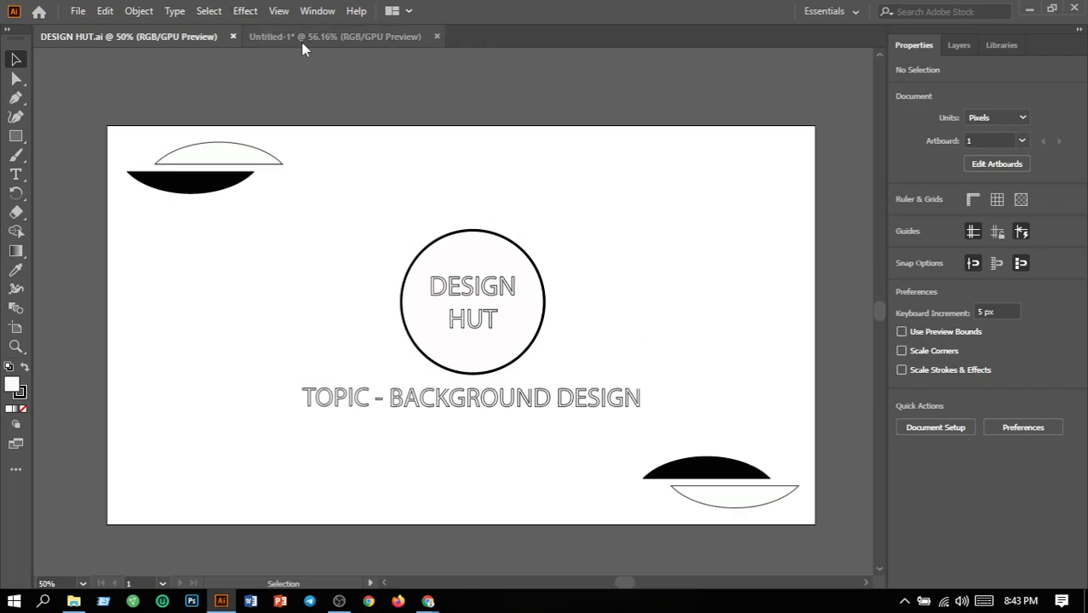
- In the untitled document, try RGB Red on the body text's stroke, set it to RGB Yellow and deselect the text
click(341, 37)
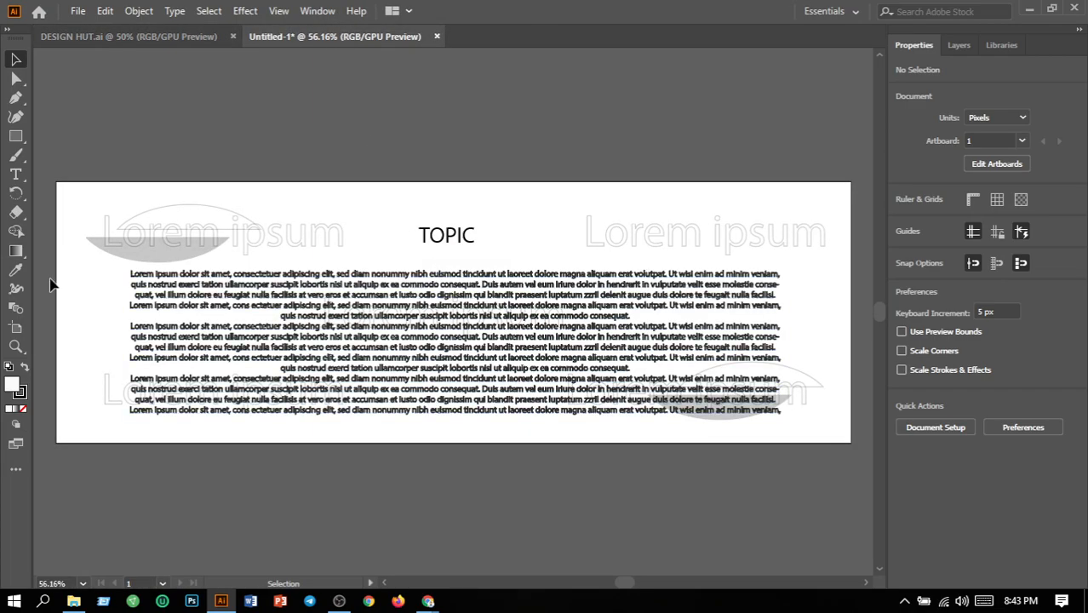
drag(157, 330, 802, 429)
click(804, 427)
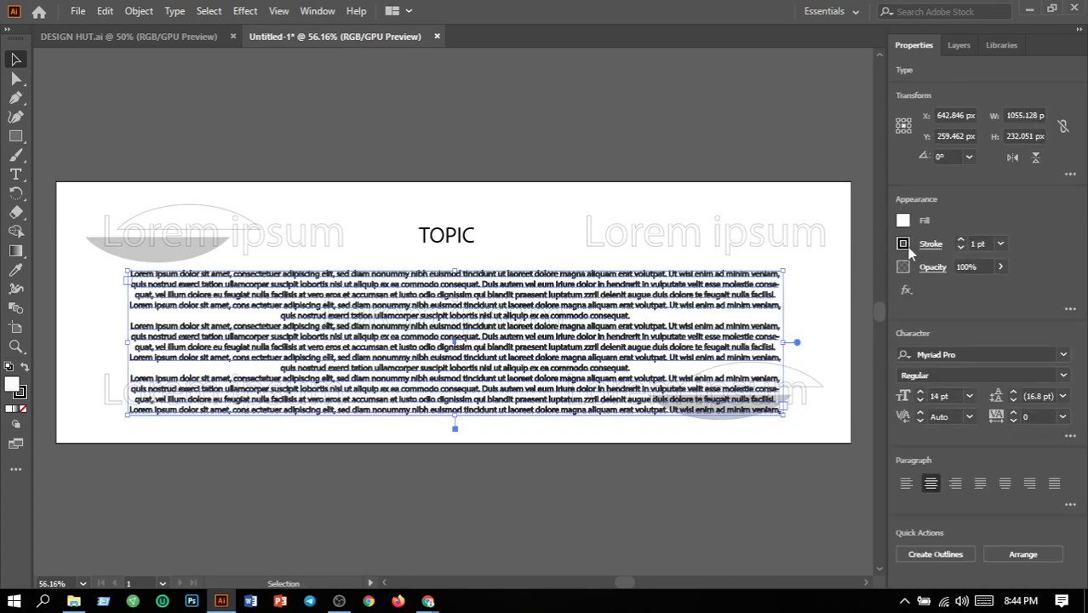
click(904, 246)
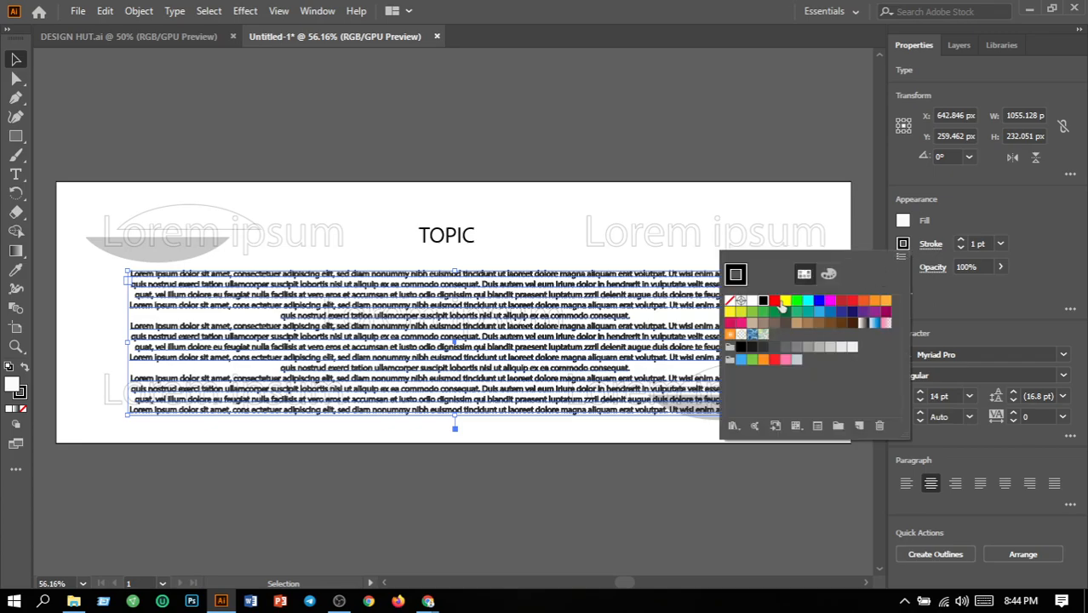
click(774, 302)
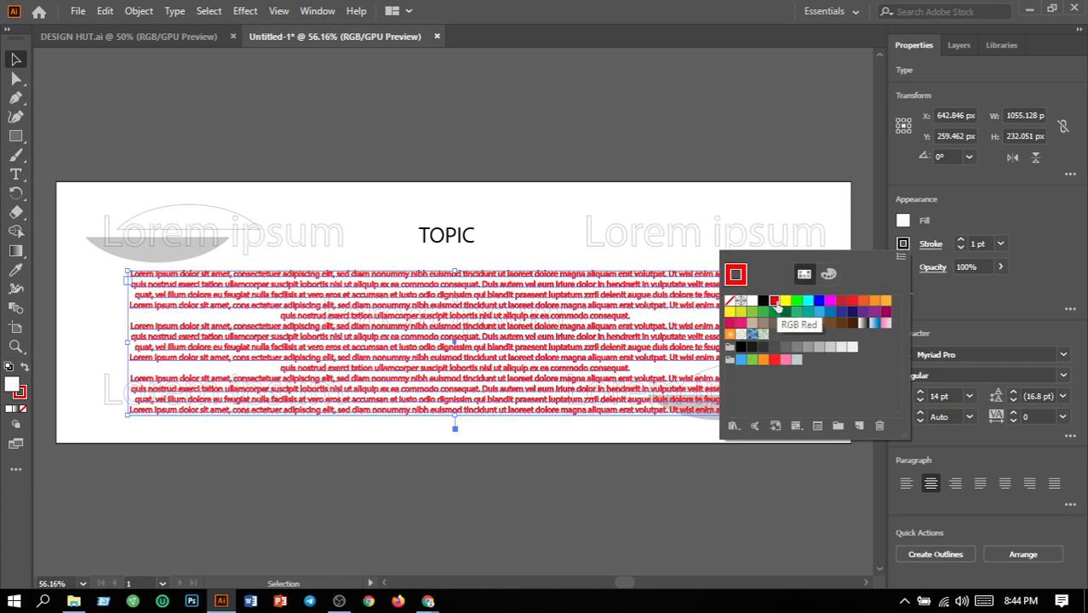
click(785, 301)
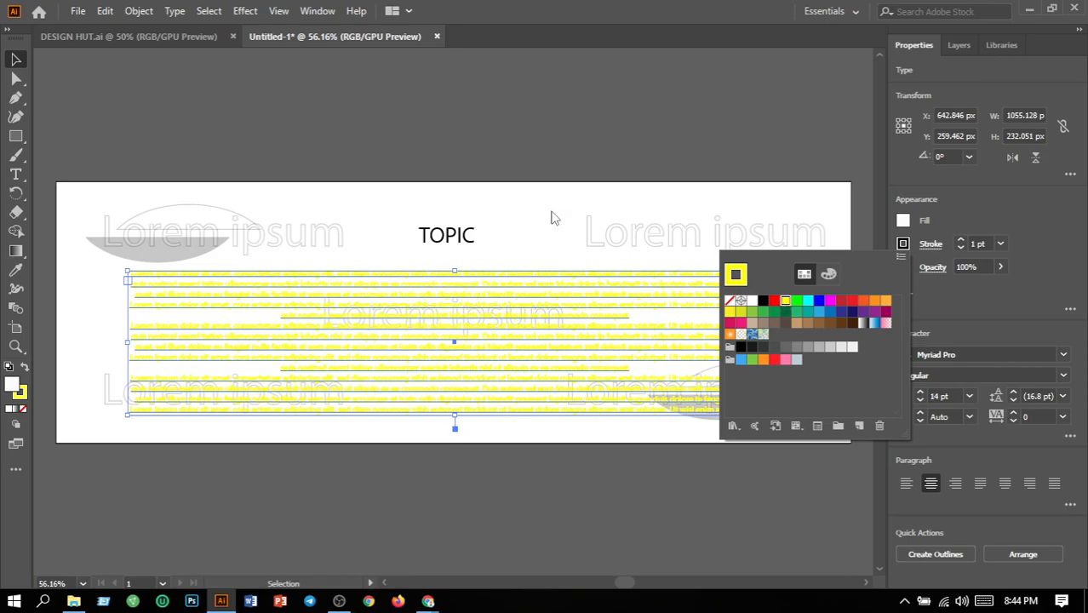
click(512, 202)
click(553, 203)
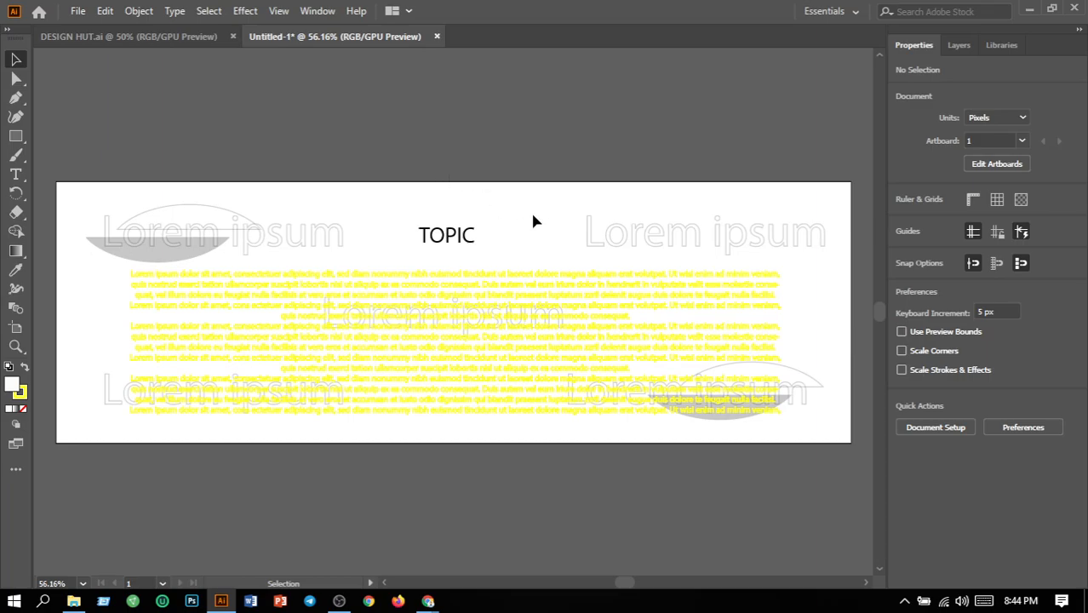
- Set the default fill colour to near-black #020202 with nothing selected
double_click(13, 387)
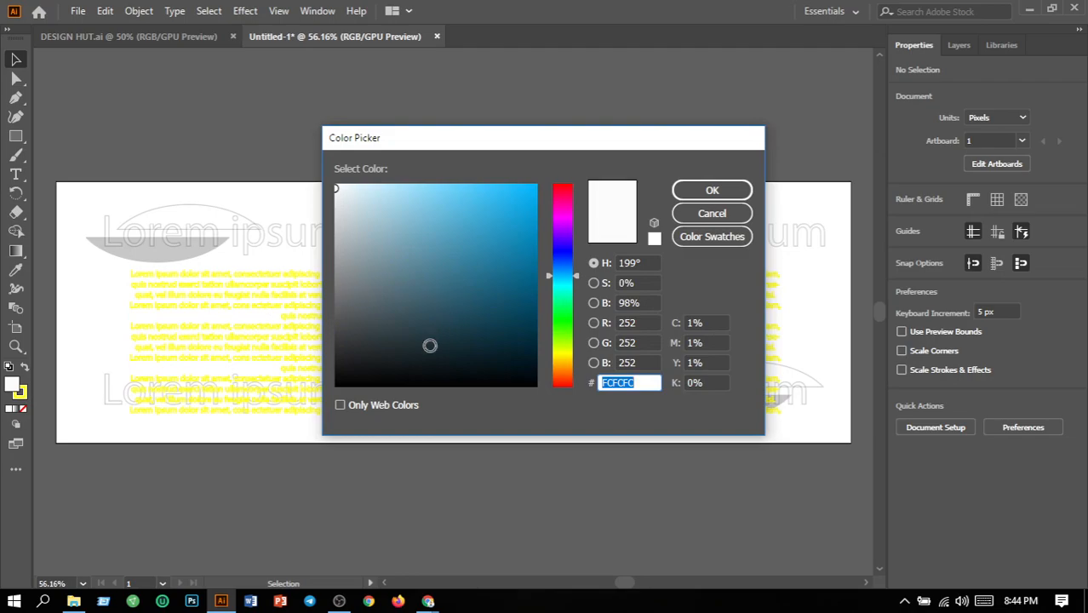
click(334, 383)
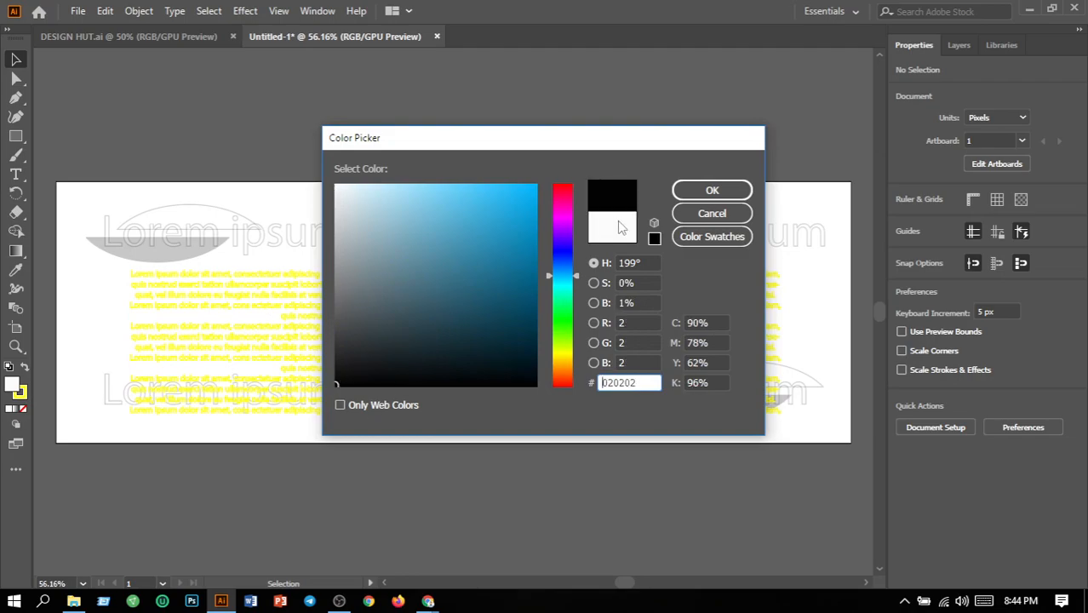
click(711, 189)
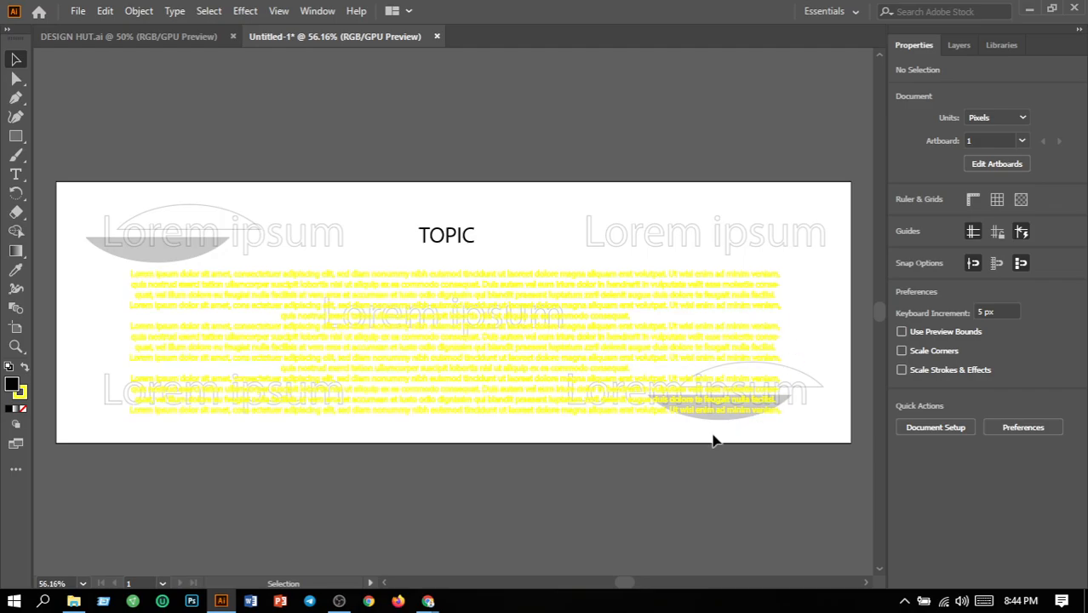
mouse_move(344, 603)
click(339, 601)
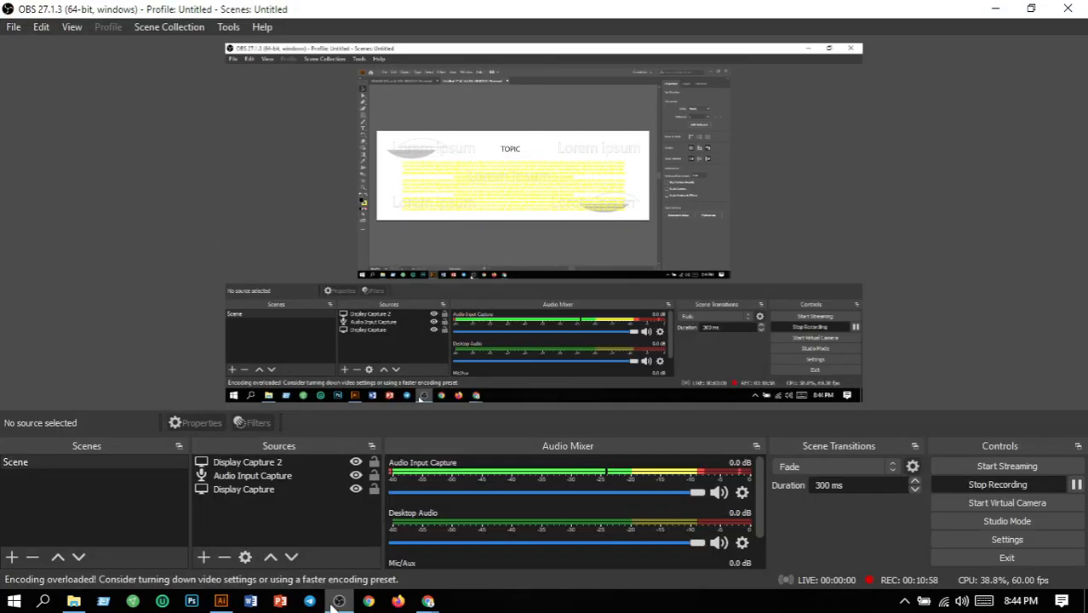